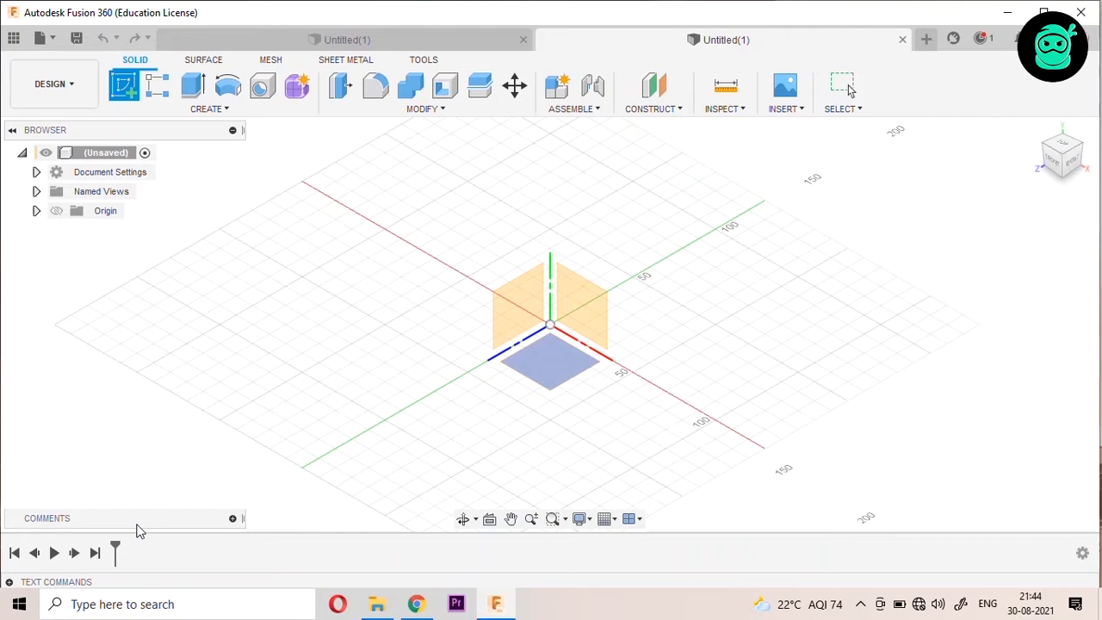
# Step: Start a sketch on the horizontal origin plane and draw a center rectangle about 80 mm wide and 140 mm high at the origin
pyautogui.click(545, 368)
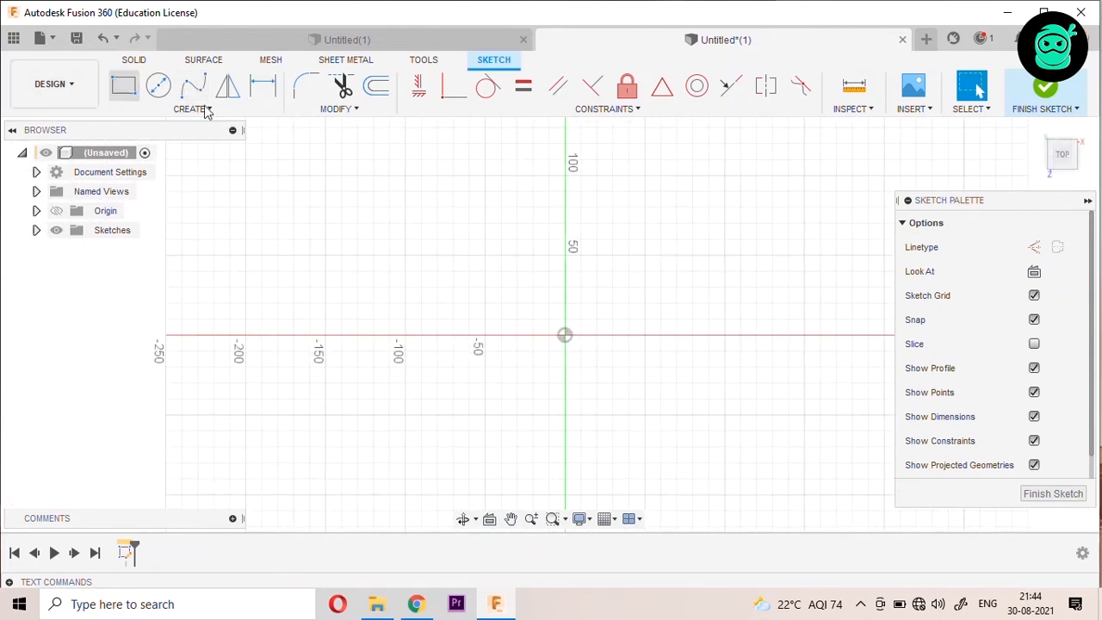
pyautogui.press('r')
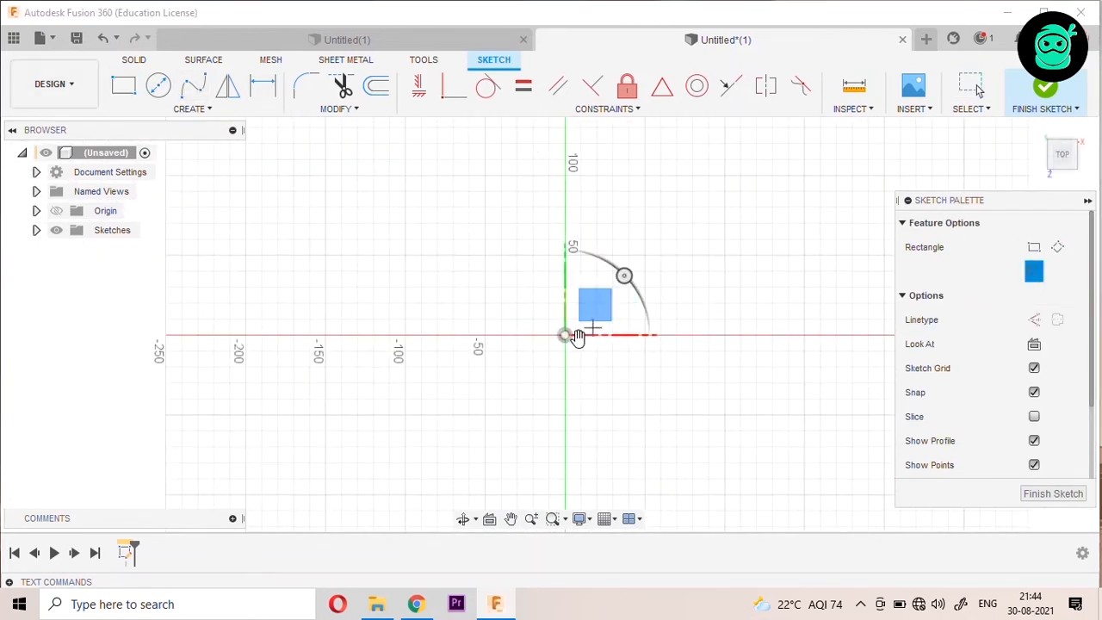
pyautogui.click(566, 336)
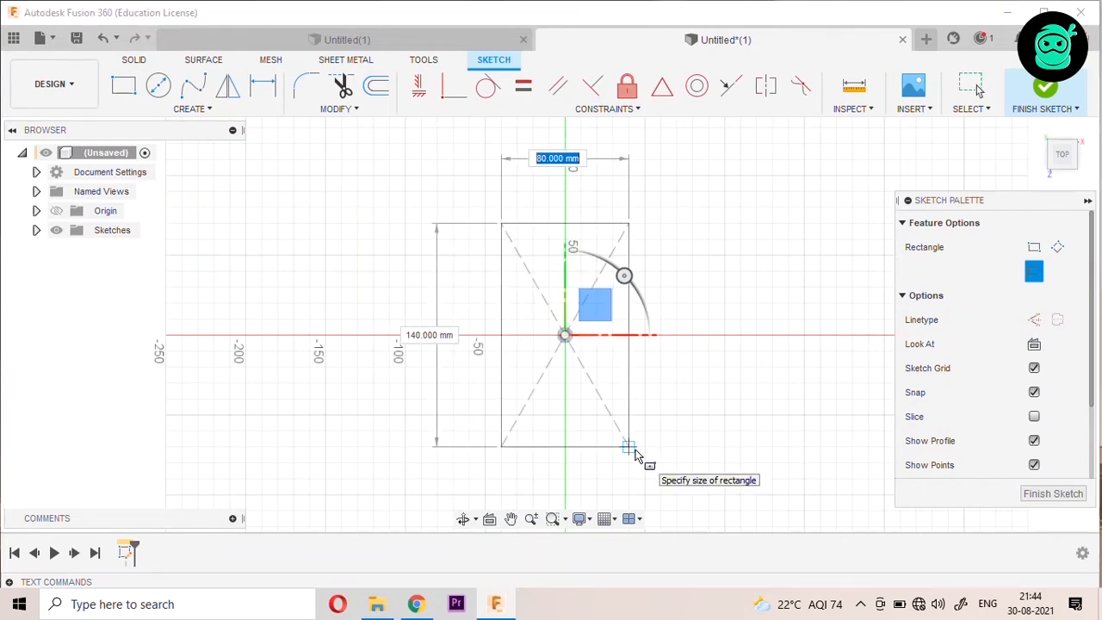
pyautogui.click(634, 449)
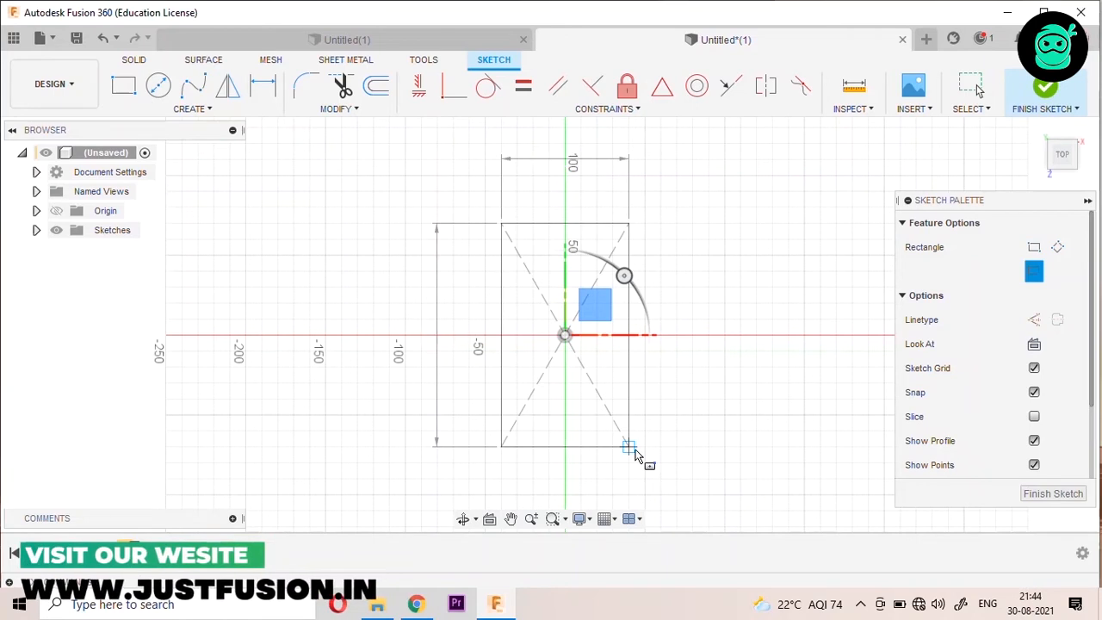
# Step: Offset the rectangle inward by 2 mm and finish the sketch
pyautogui.scroll(2, 635, 456)
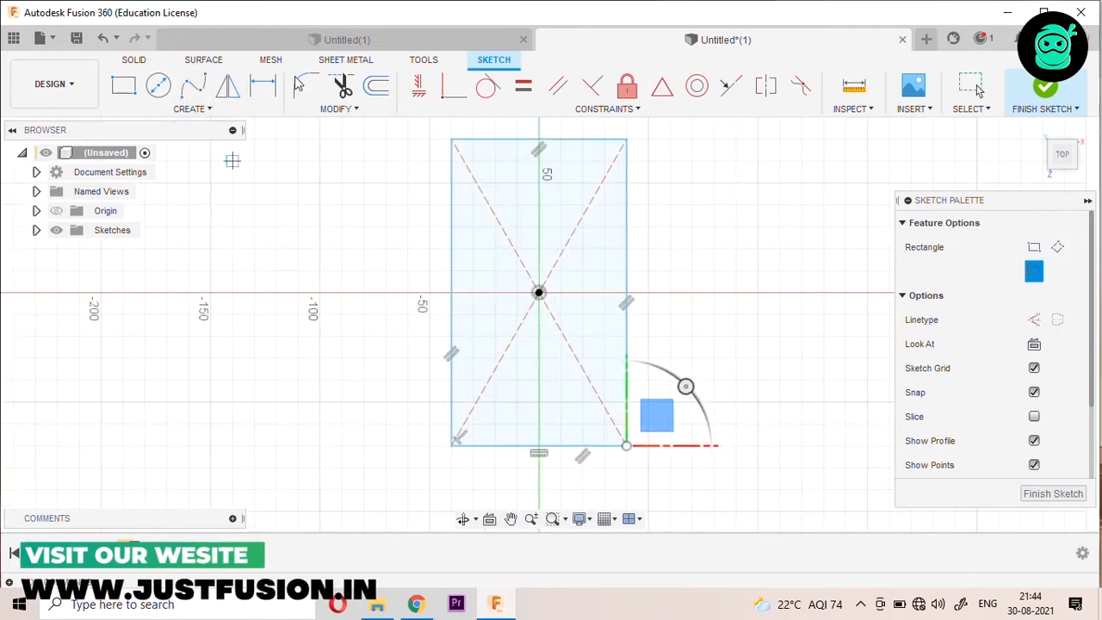
pyautogui.click(375, 87)
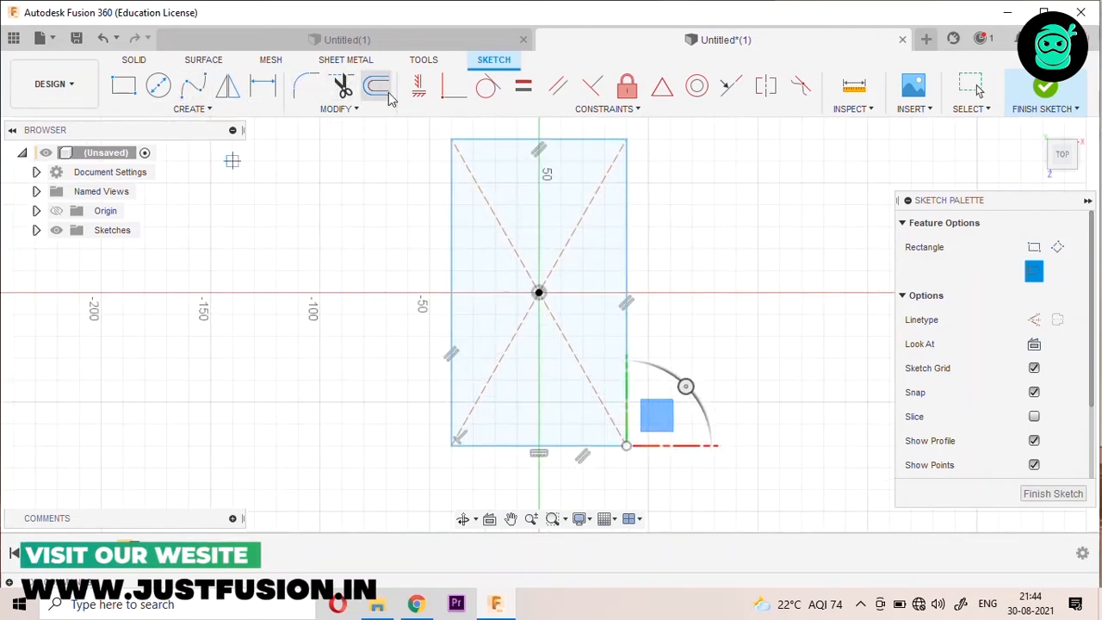
pyautogui.click(628, 221)
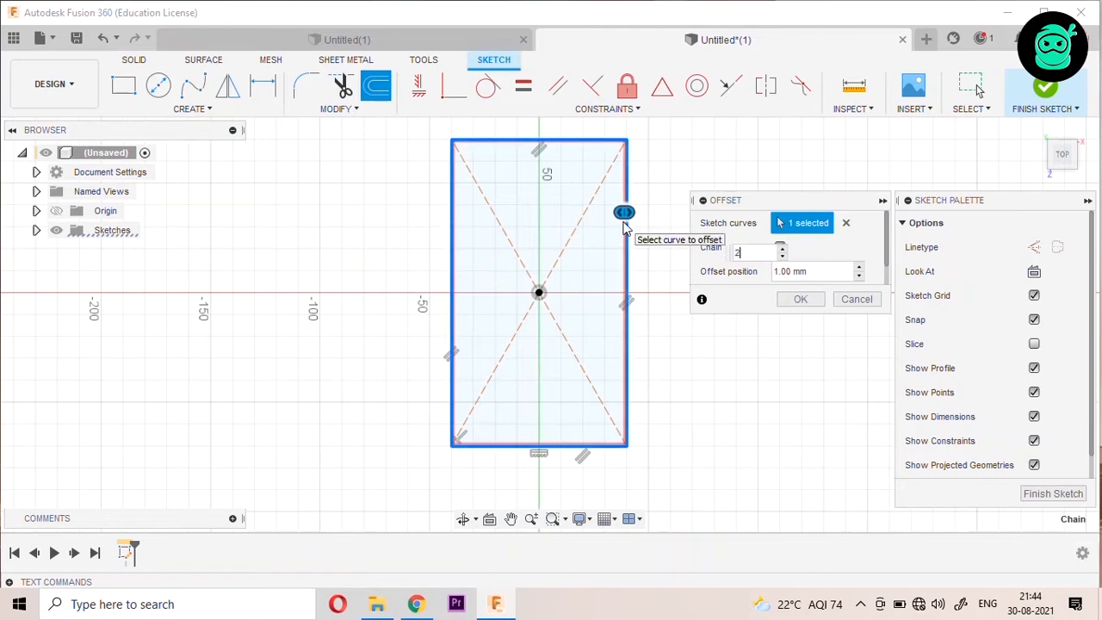
pyautogui.click(801, 303)
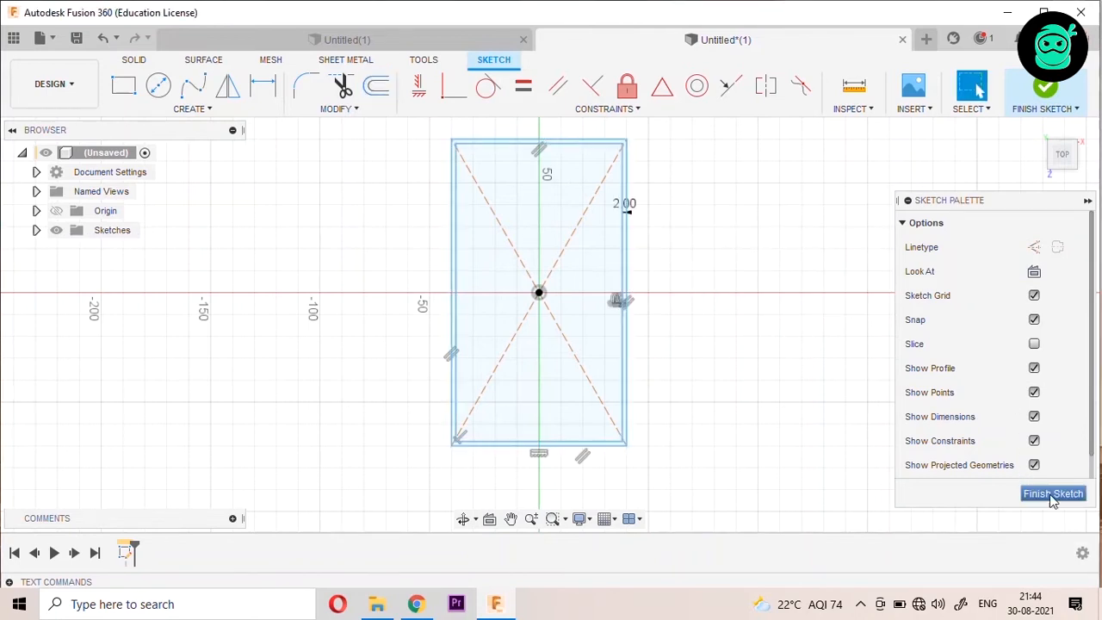
pyautogui.click(1053, 495)
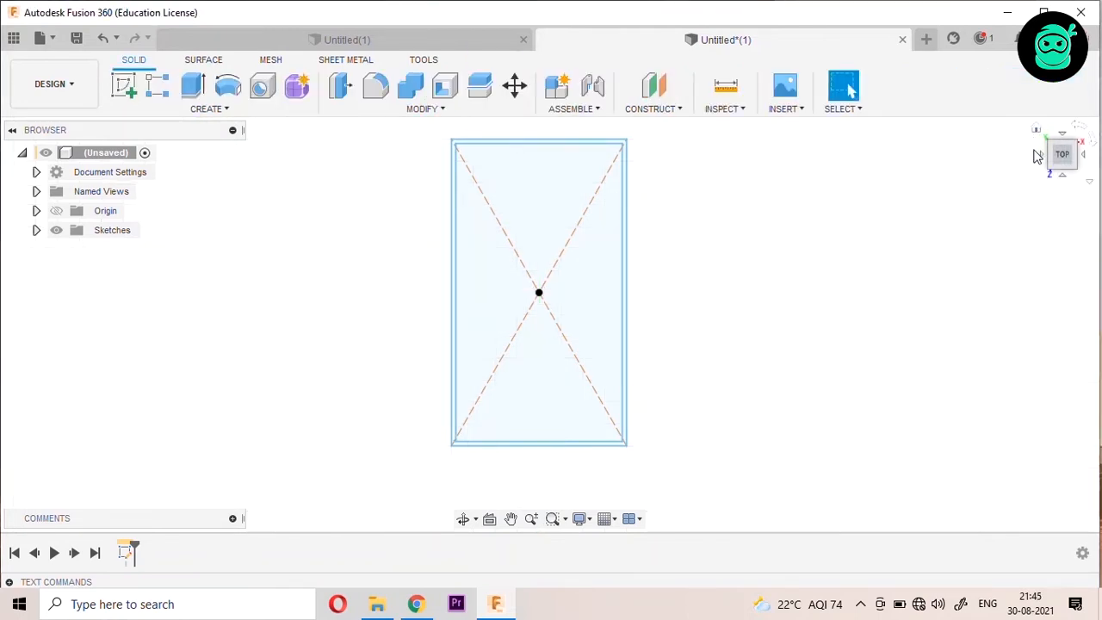
# Step: Extrude the thin profile between the two rectangles 40 mm upward as a new body
pyautogui.click(1038, 131)
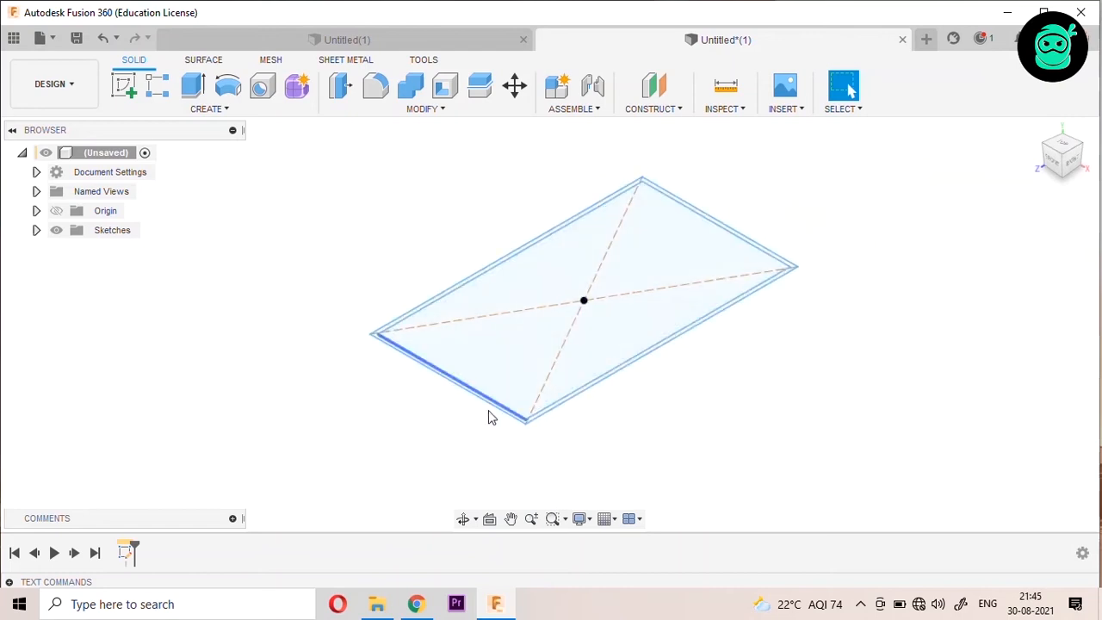
pyautogui.click(192, 90)
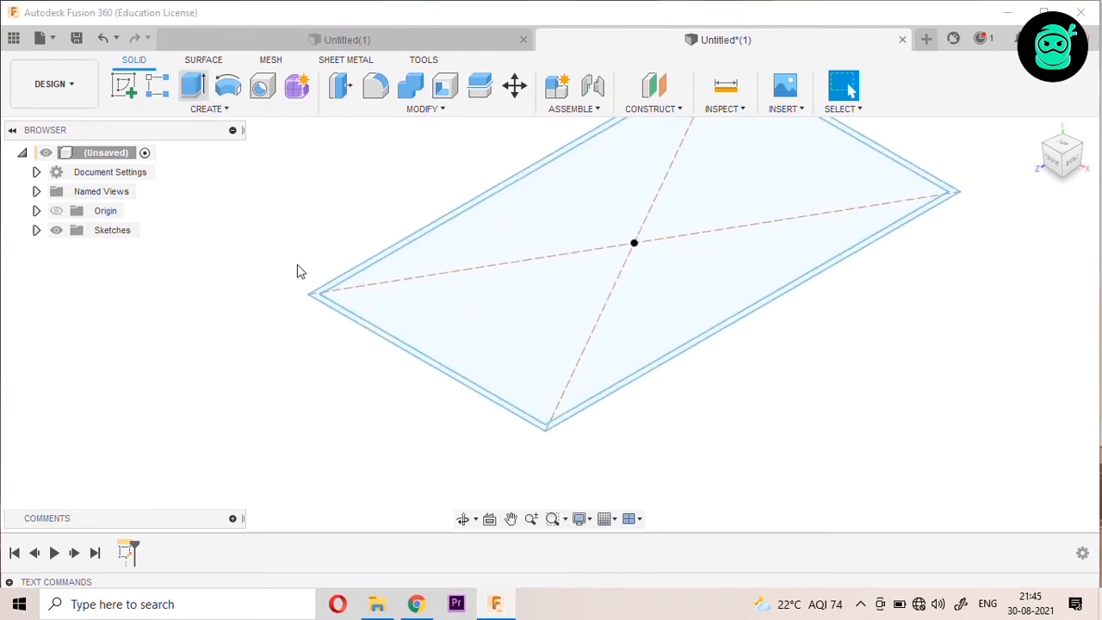
pyautogui.click(341, 315)
pyautogui.write('40')
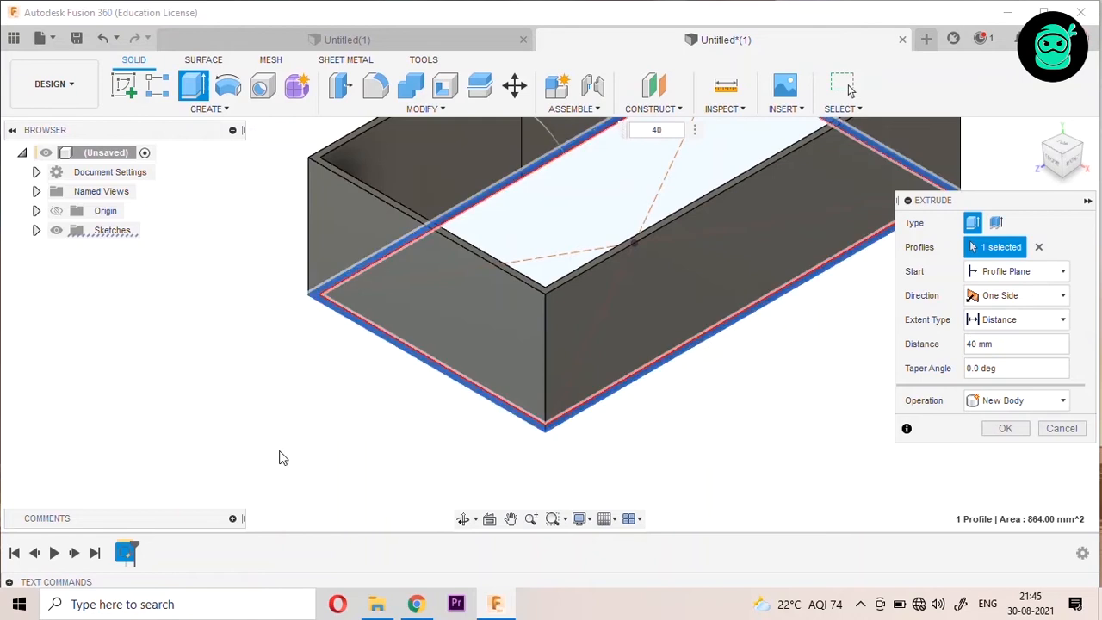
pyautogui.scroll(-2, 301, 457)
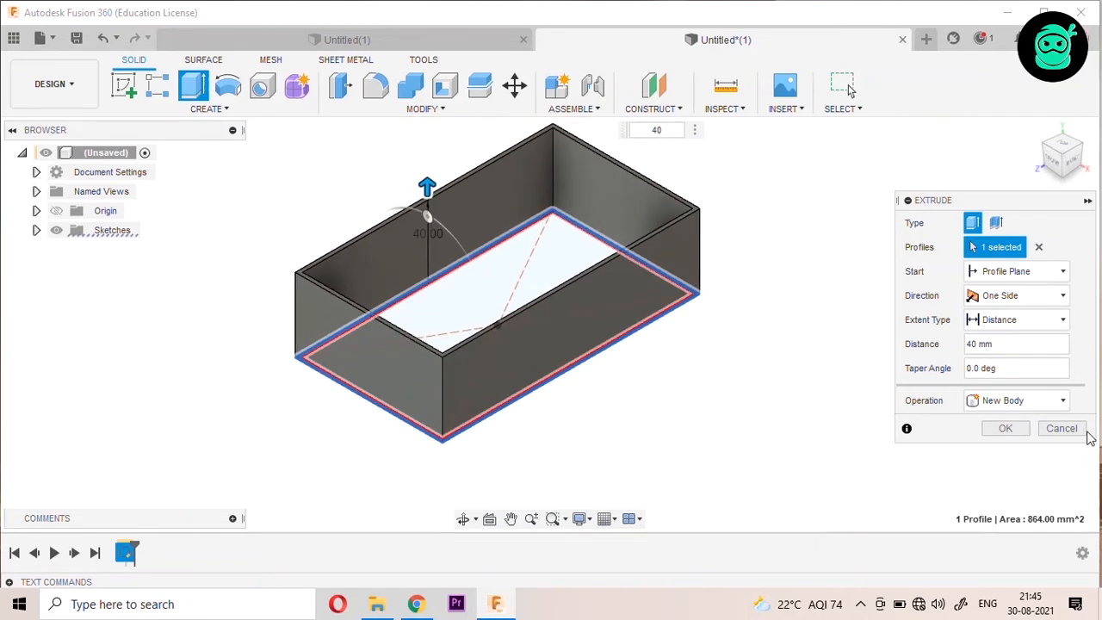
pyautogui.click(1005, 428)
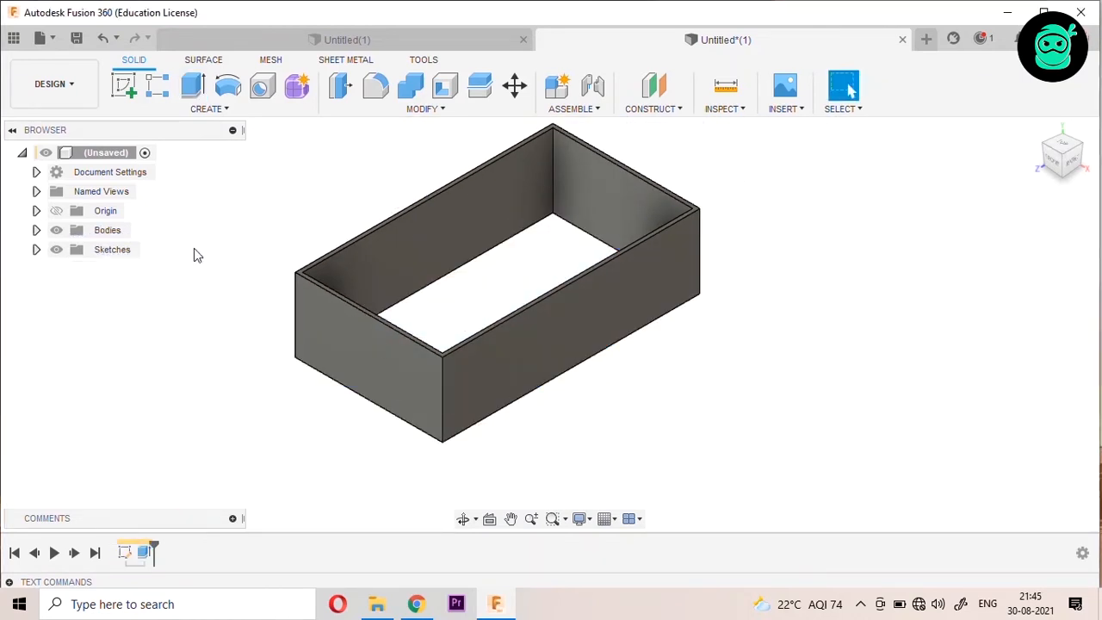
# Step: Make the hidden base sketch, Sketch1, visible again
pyautogui.click(36, 250)
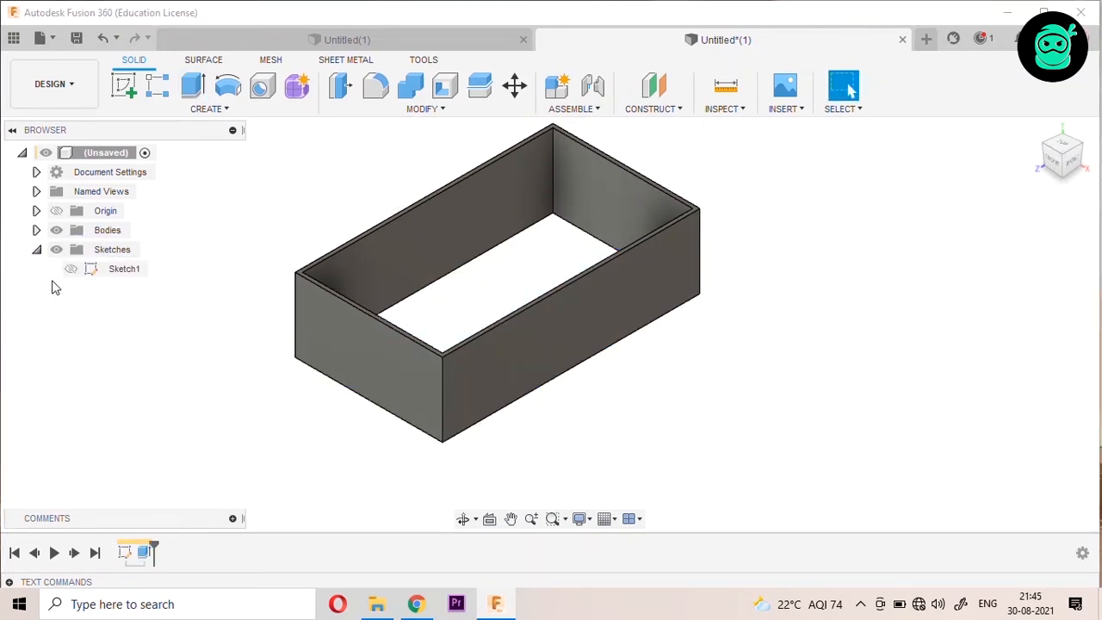
pyautogui.click(70, 269)
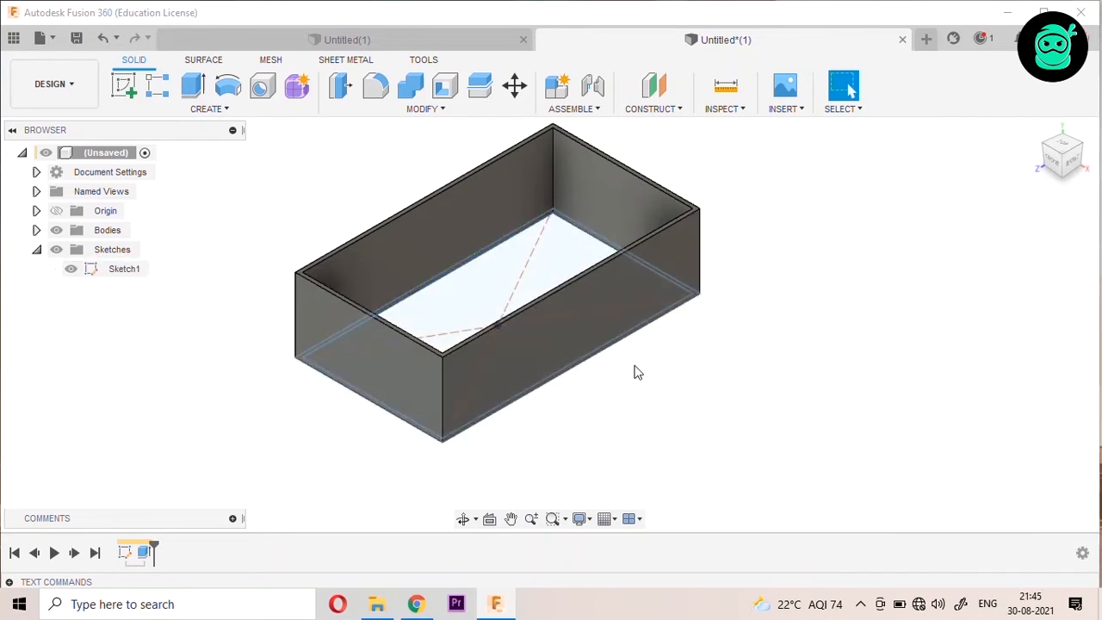
pyautogui.scroll(2, 578, 362)
pyautogui.scroll(-1, 707, 444)
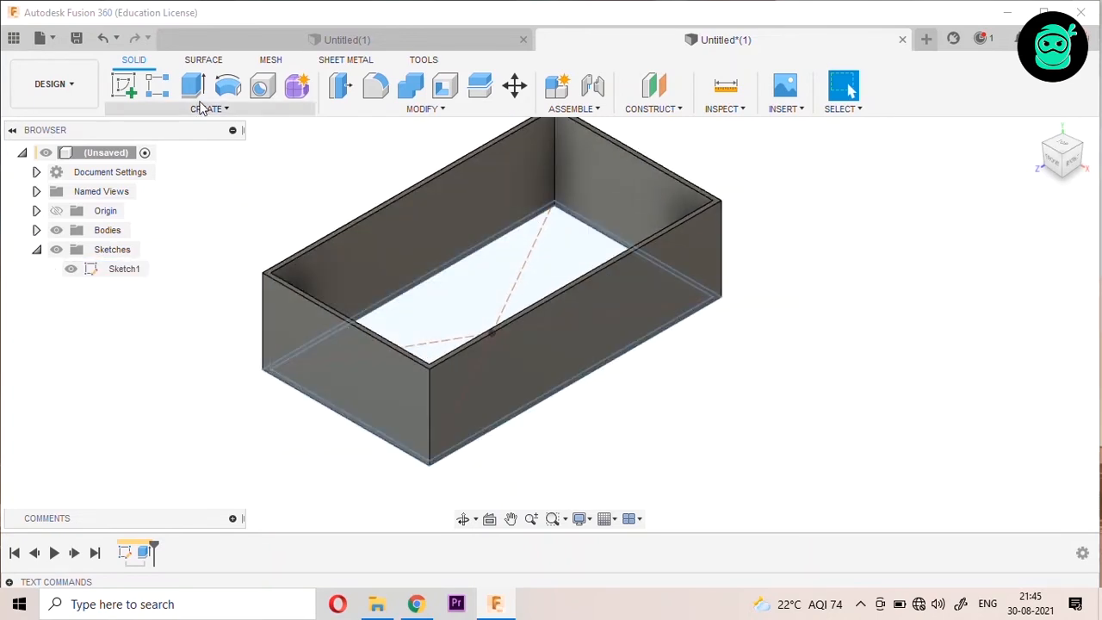
# Step: Extrude the inner rectangle 3 mm upward, joined to the walls as the box floor, and hide Sketch1
pyautogui.press('e')
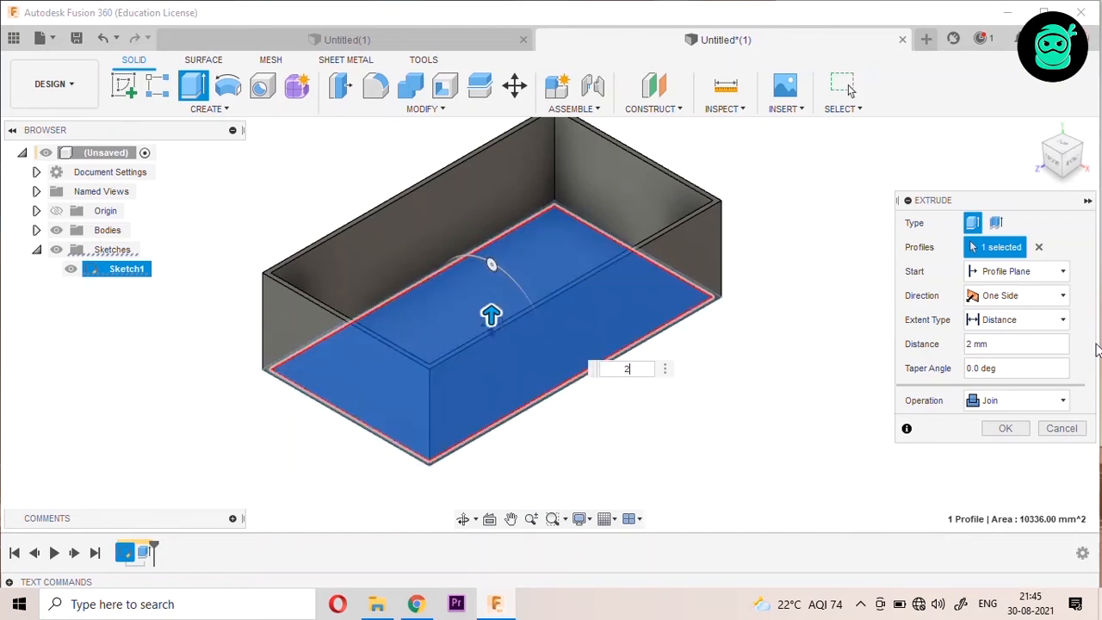
pyautogui.press('BackSpace')
pyautogui.write('3')
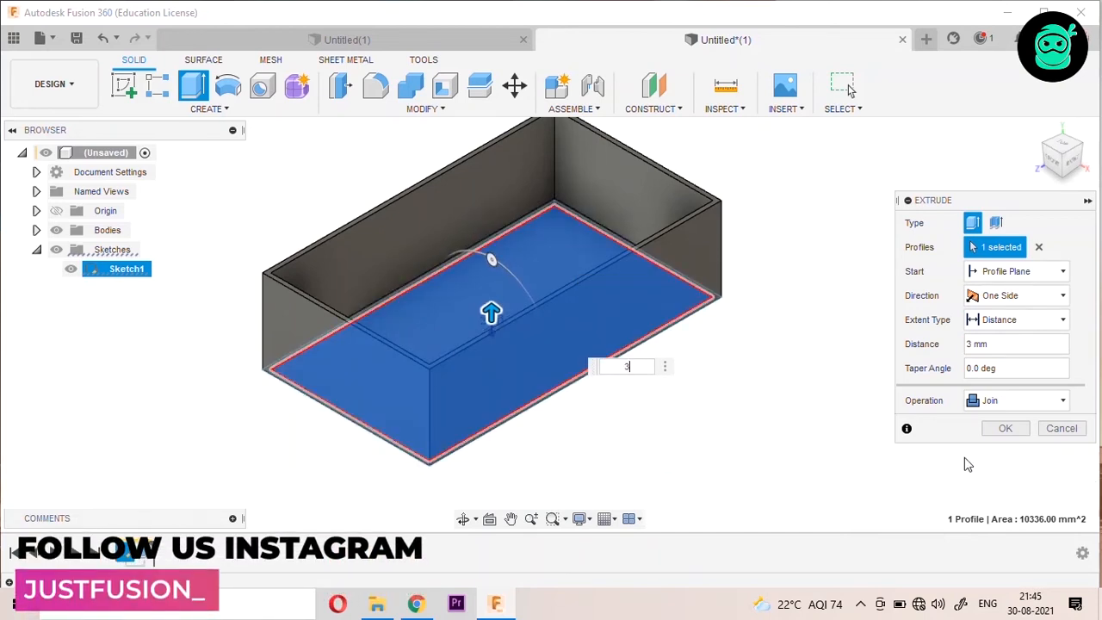
pyautogui.click(1005, 428)
pyautogui.scroll(-3, 484, 393)
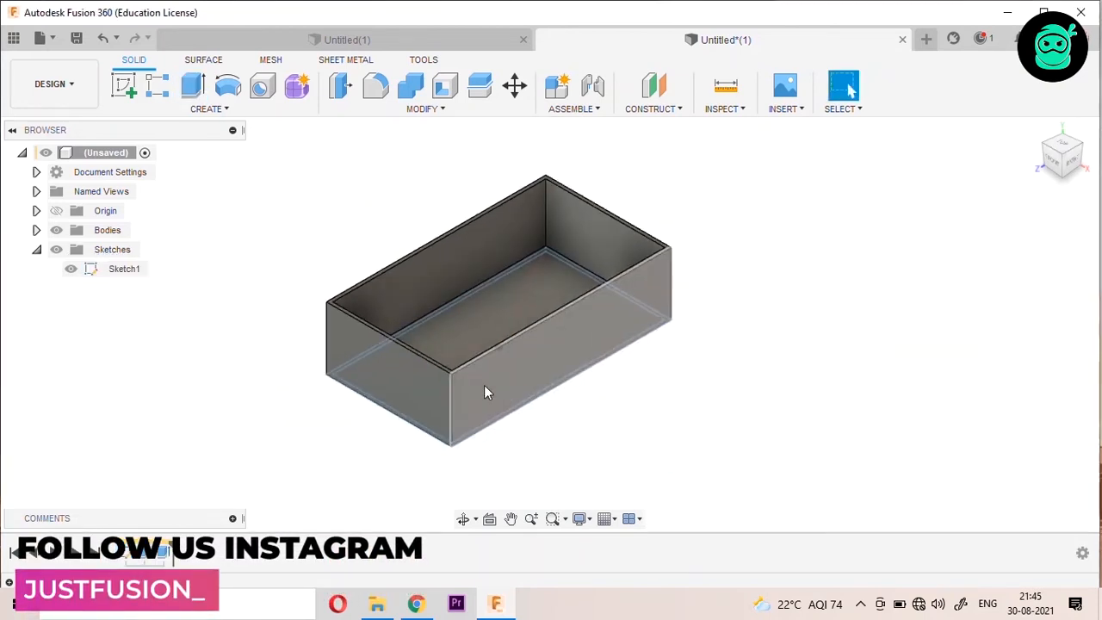
pyautogui.click(71, 269)
# Step: Start a new sketch on the inside floor face of the box, seen from the top
pyautogui.scroll(3, 459, 349)
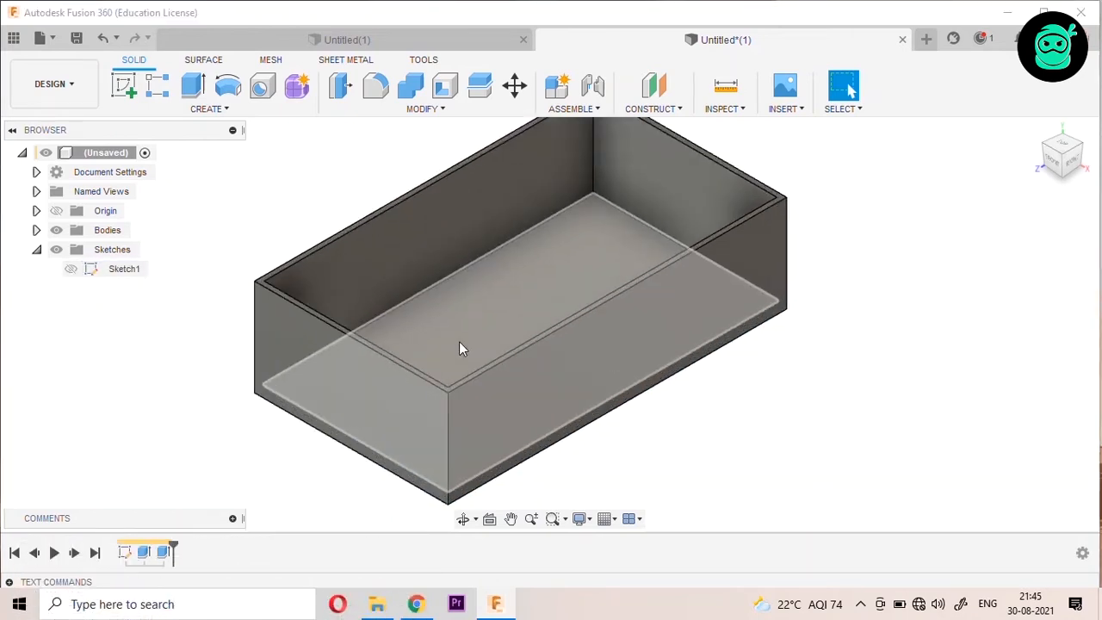
pyautogui.scroll(1, 460, 342)
pyautogui.click(1066, 148)
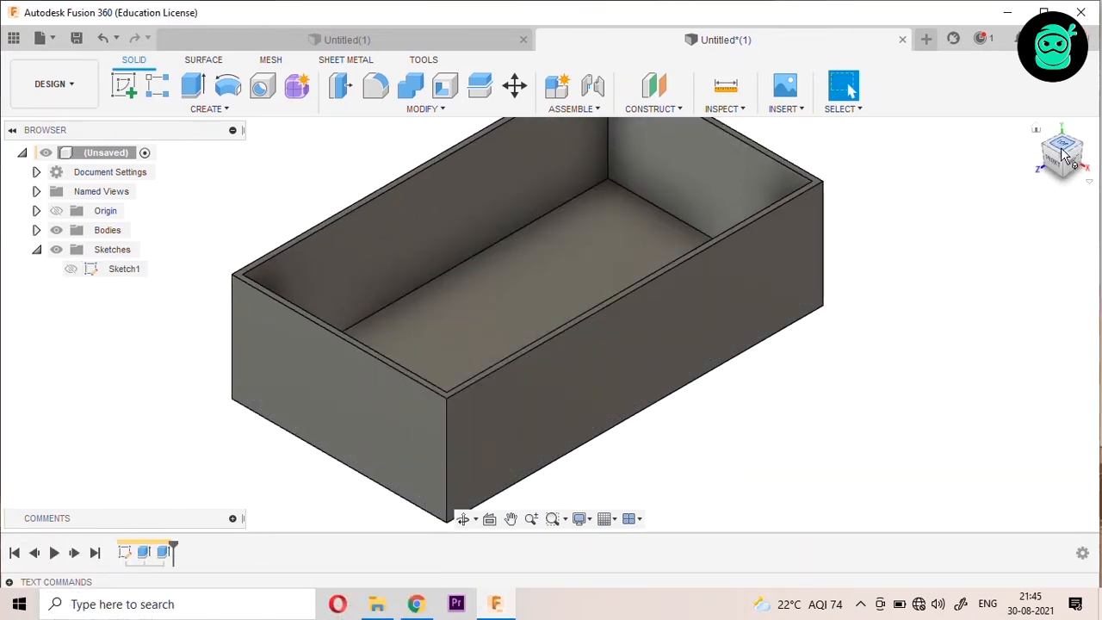
pyautogui.scroll(4, 612, 420)
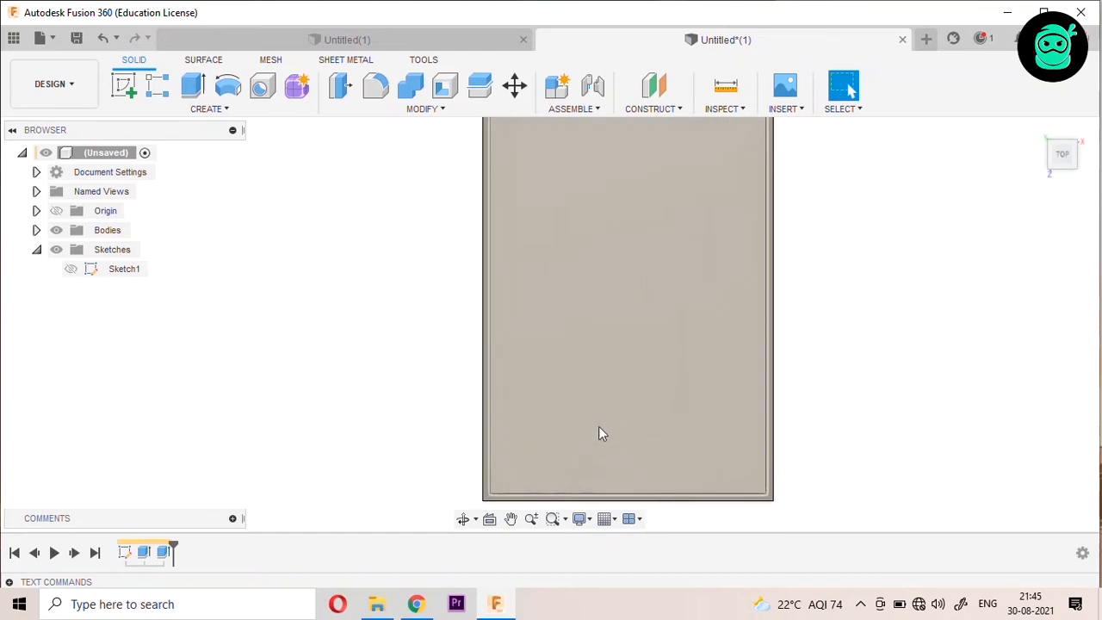
pyautogui.scroll(-3, 484, 499)
pyautogui.scroll(-1, 552, 434)
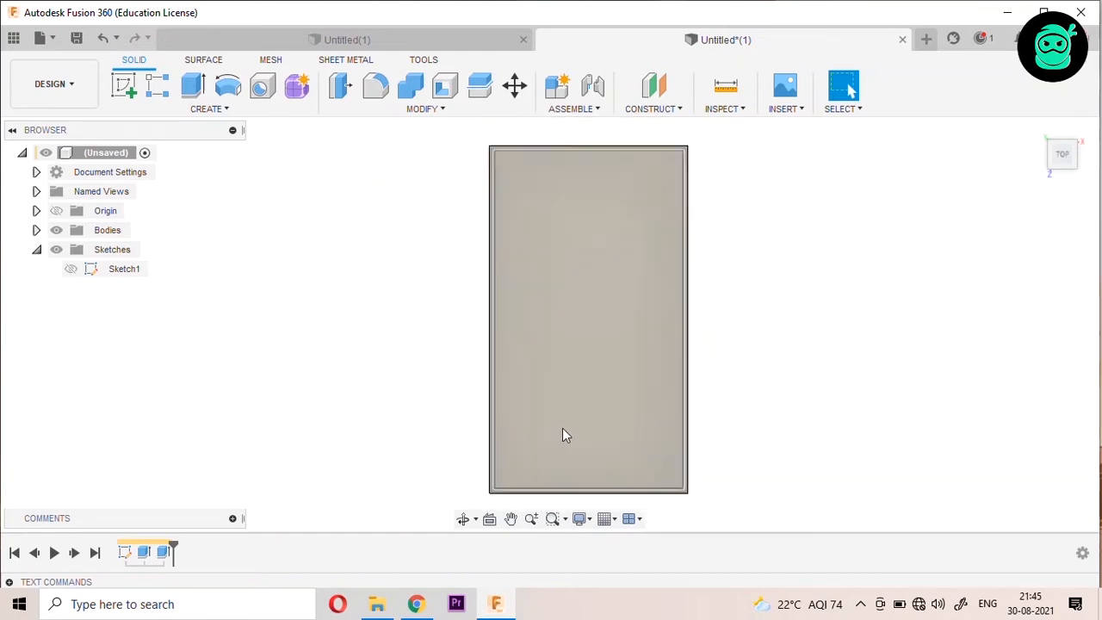
pyautogui.click(564, 435)
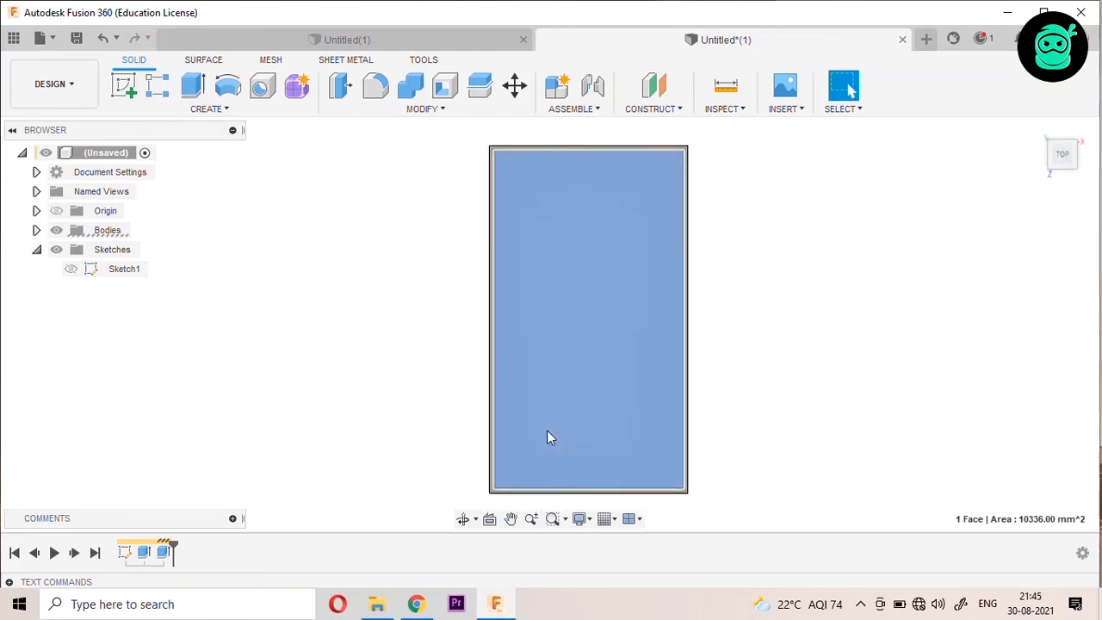
pyautogui.click(123, 85)
pyautogui.click(554, 470)
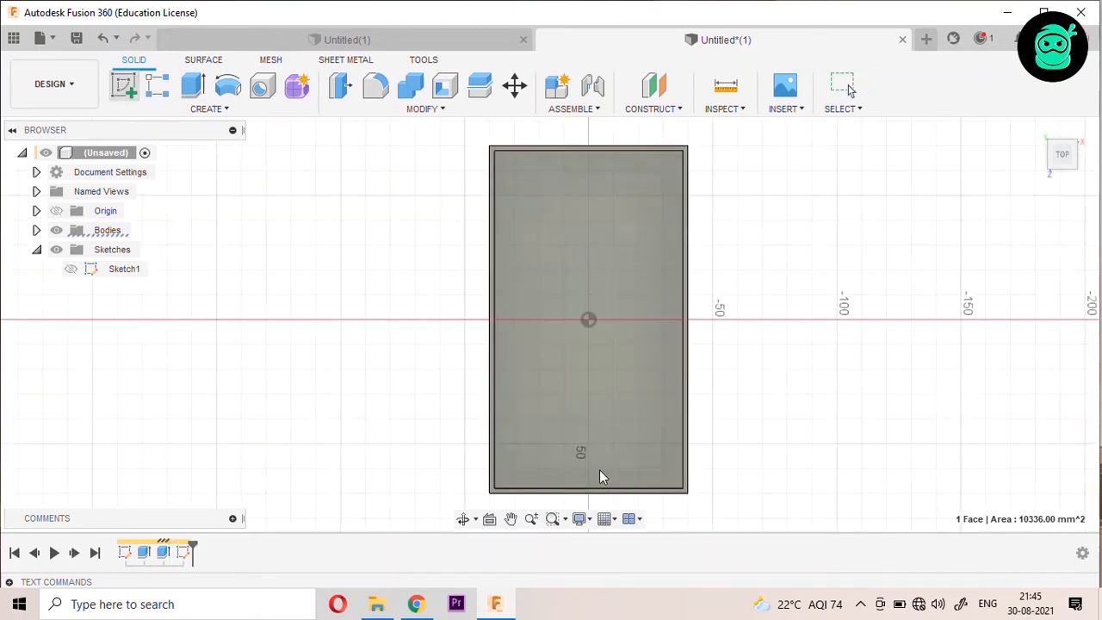
# Step: Draw a center rectangle 70 mm wide and 4 mm high on the vertical axis, 50 mm below the origin near the floor's lower end
pyautogui.click(123, 85)
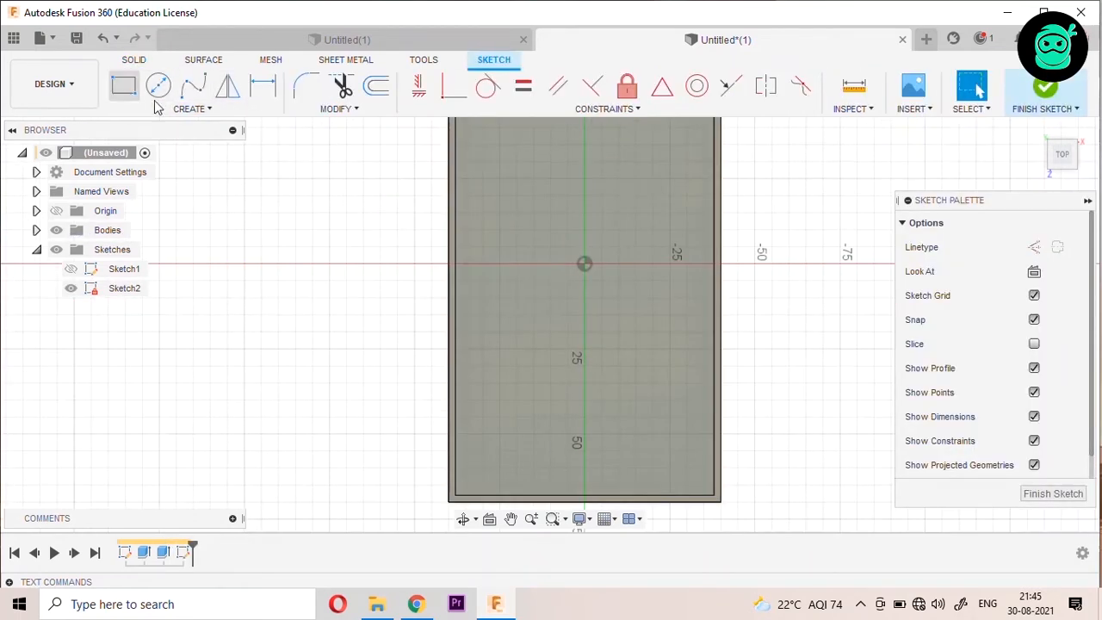
pyautogui.click(1037, 271)
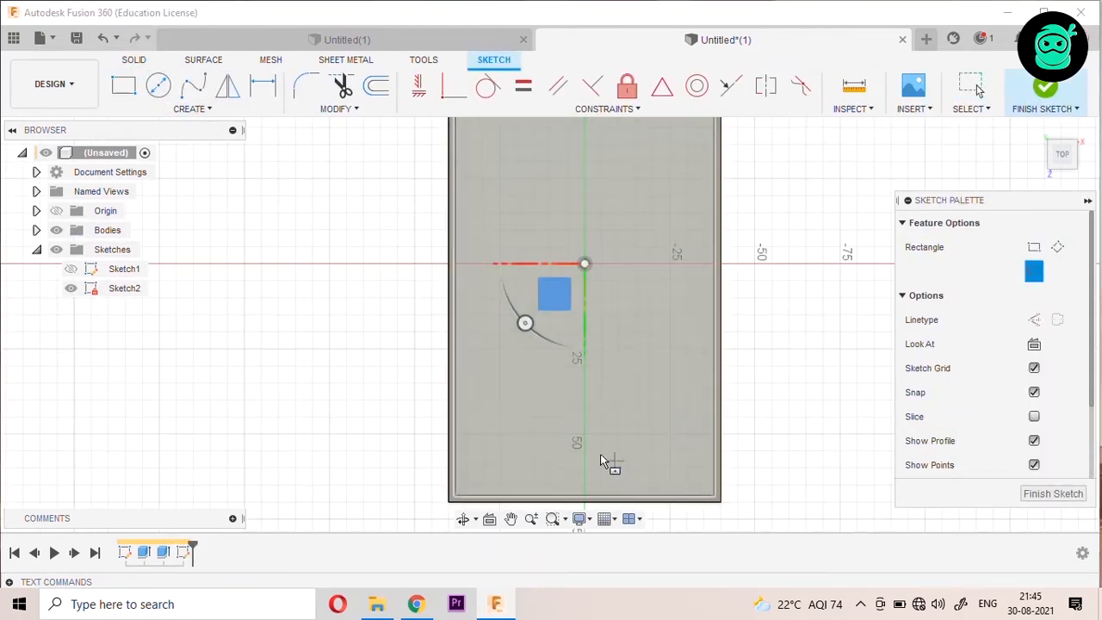
pyautogui.click(585, 438)
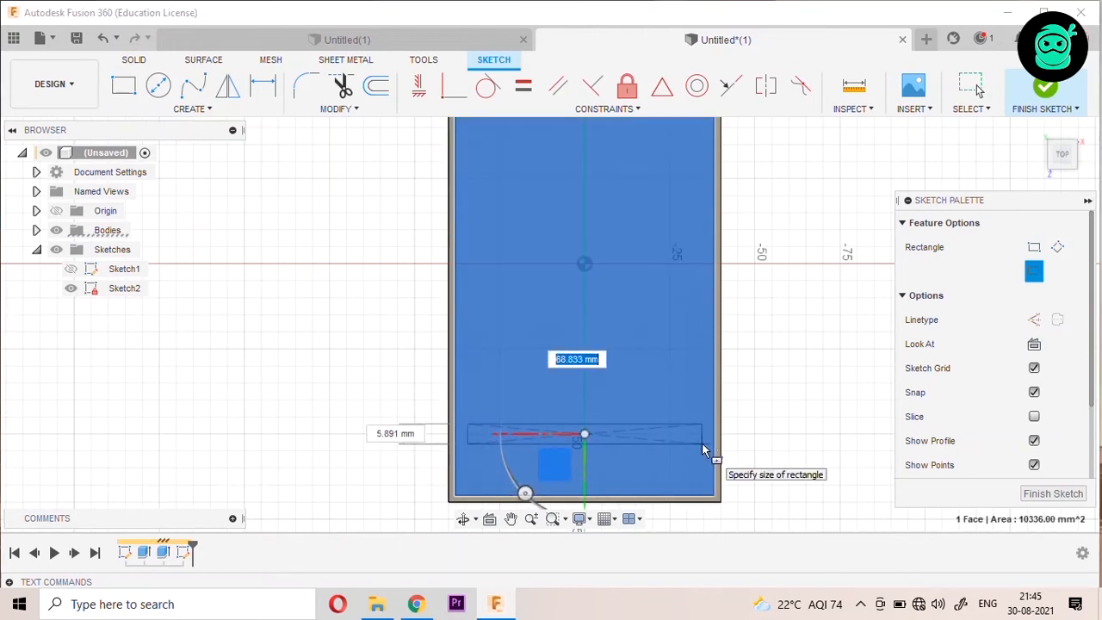
pyautogui.write('70')
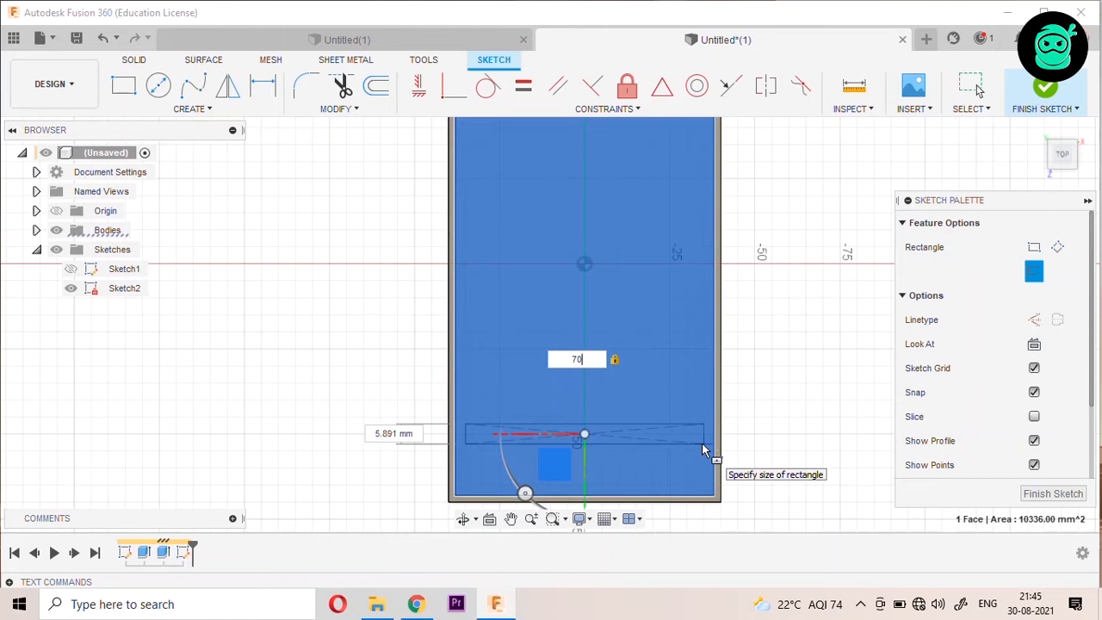
pyautogui.press('Tab')
pyautogui.write('4')
pyautogui.press('Tab')
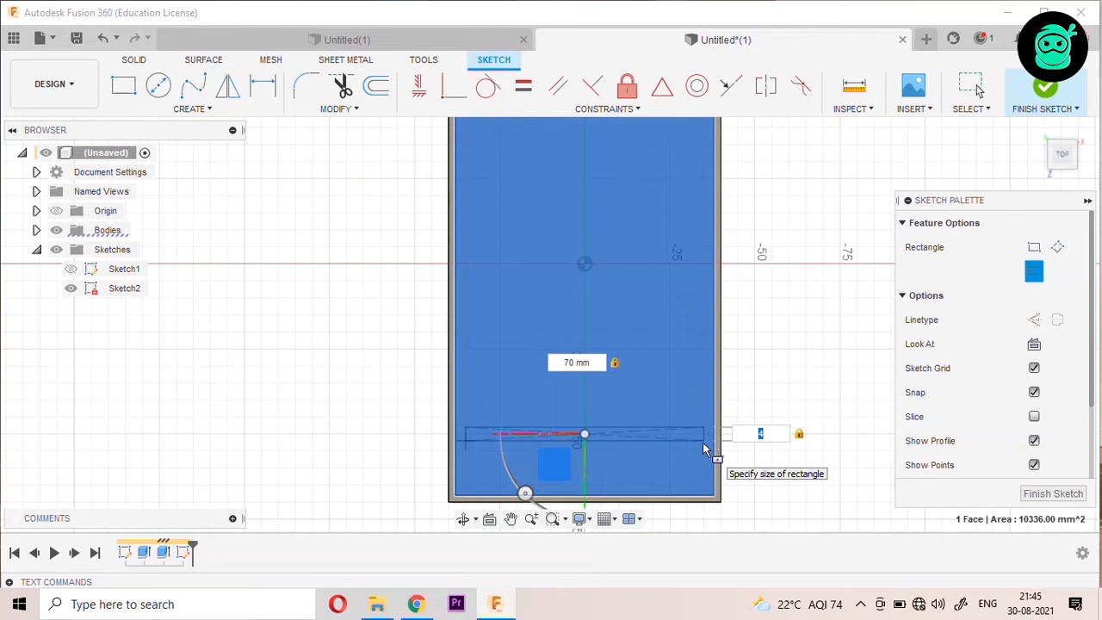
pyautogui.press('Return')
pyautogui.press('Escape')
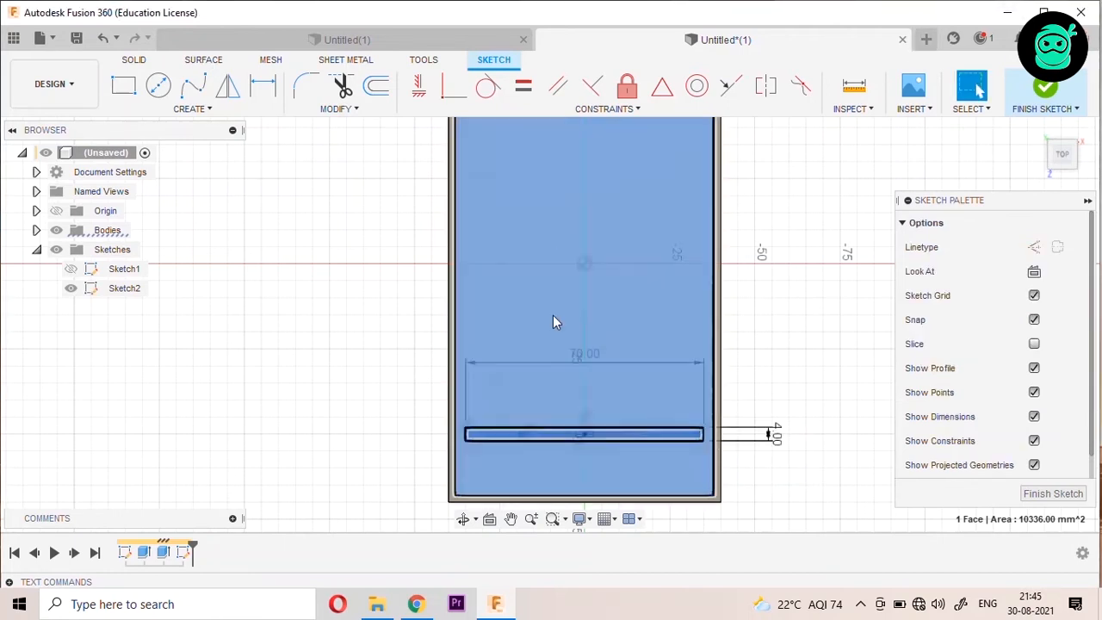
# Step: Start a rectangular pattern of sketch curves
pyautogui.scroll(-3, 562, 394)
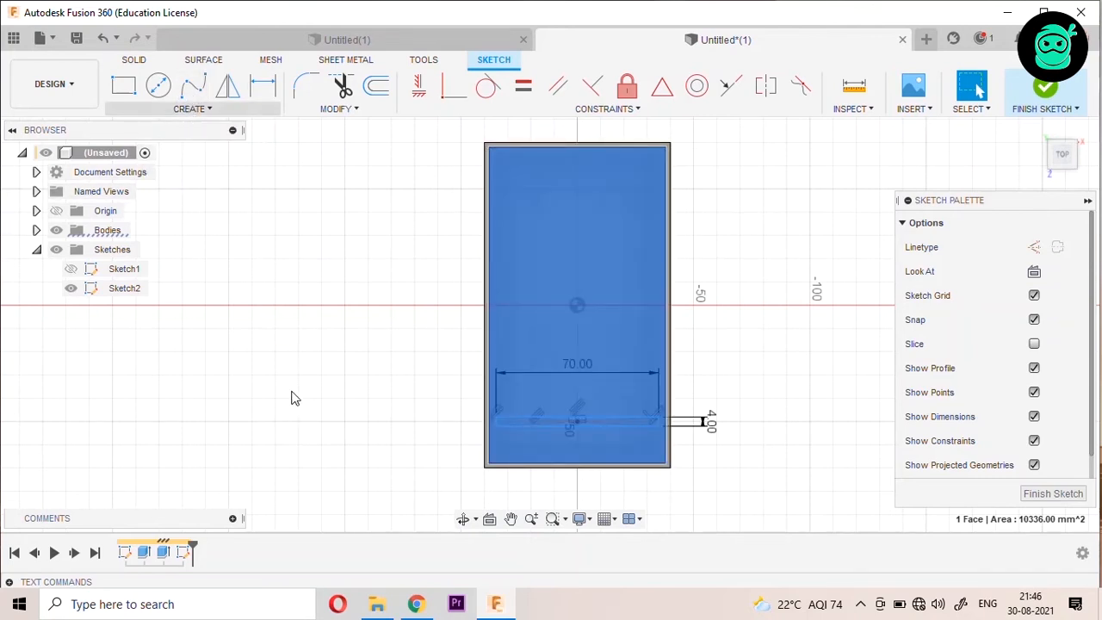
pyautogui.click(207, 110)
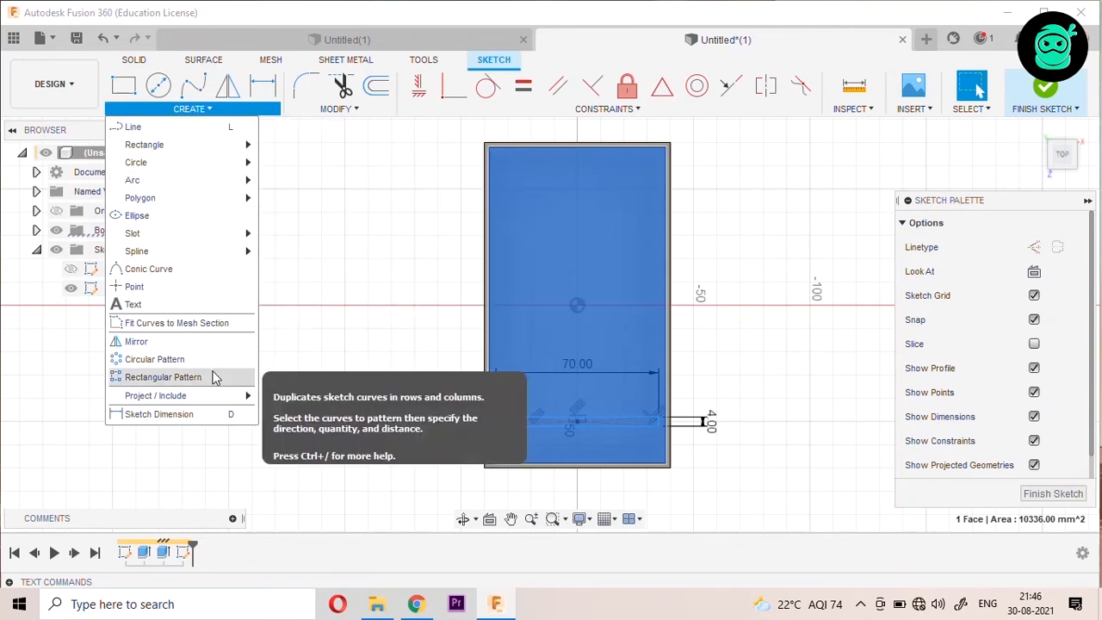
pyautogui.click(542, 415)
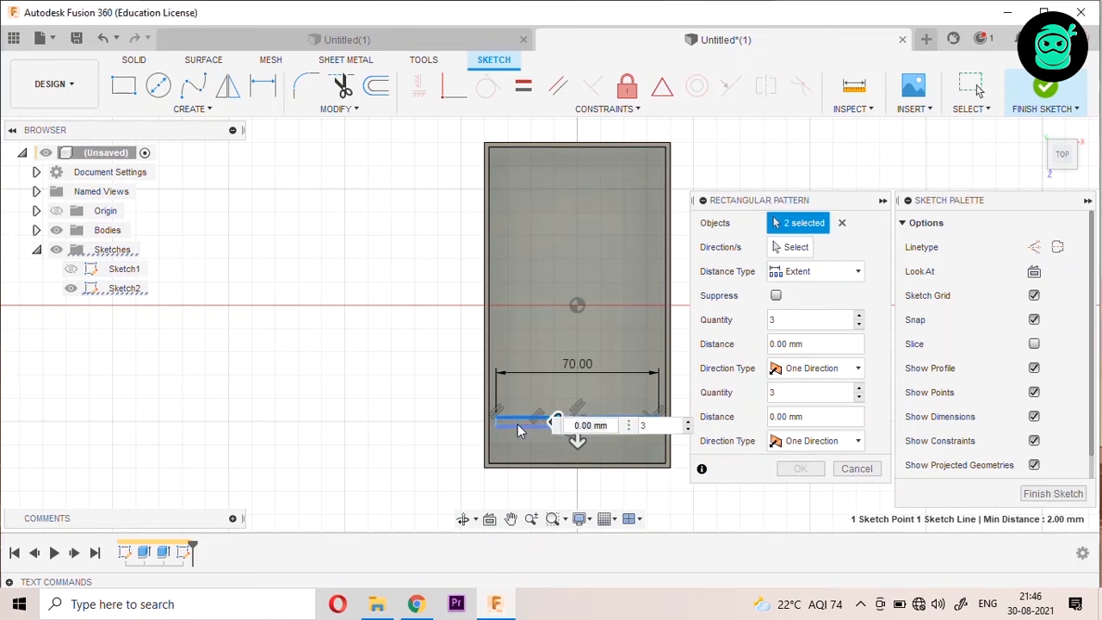
pyautogui.click(495, 424)
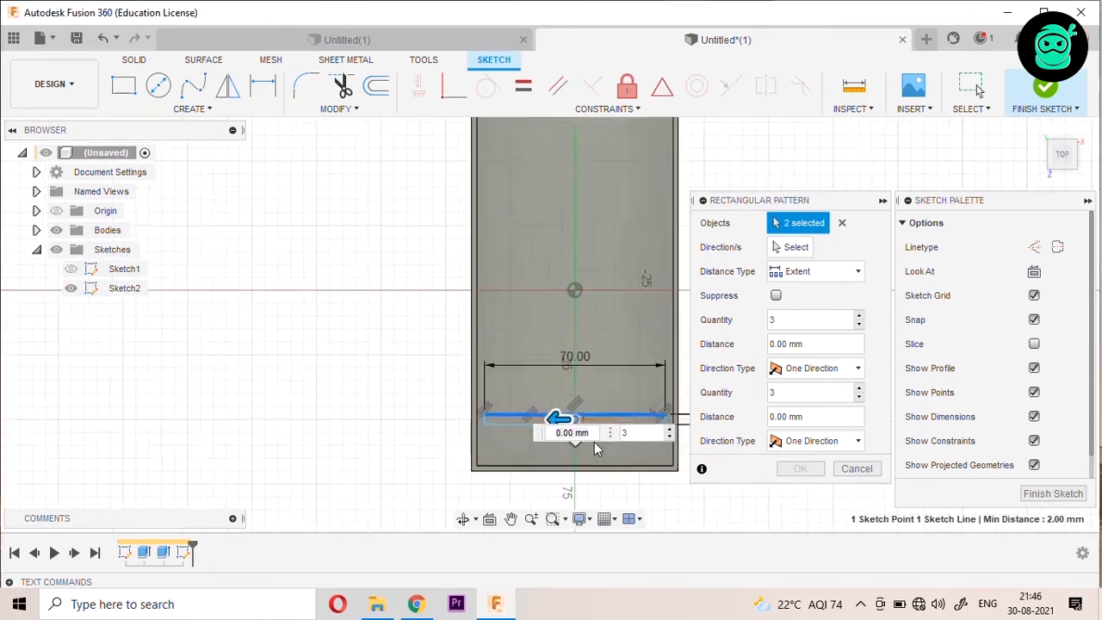
pyautogui.scroll(3, 594, 442)
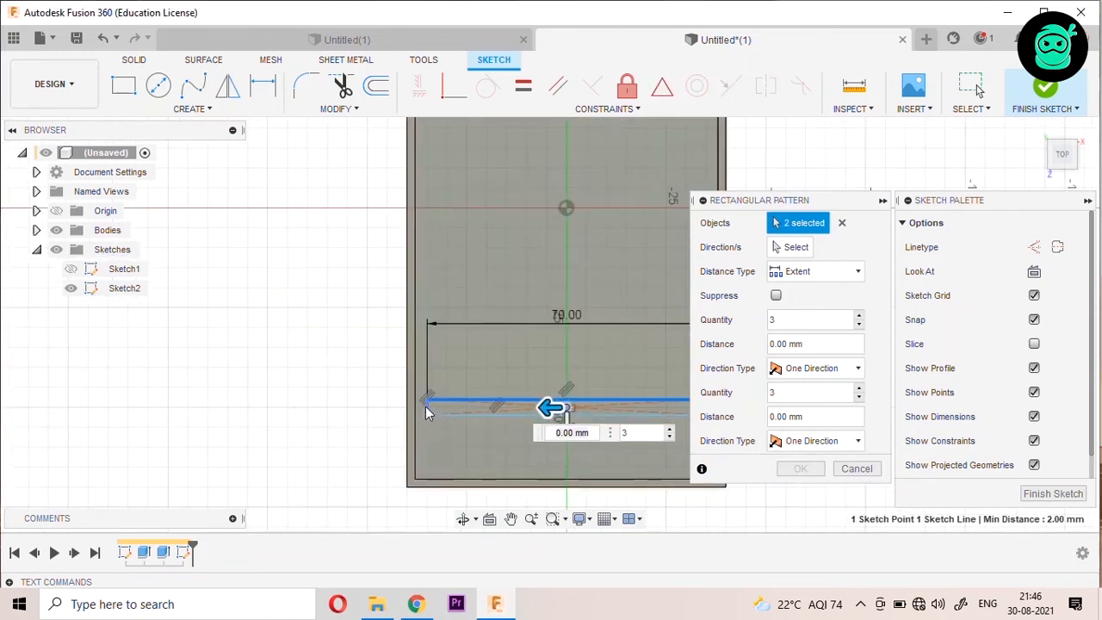
pyautogui.click(425, 407)
pyautogui.click(429, 414)
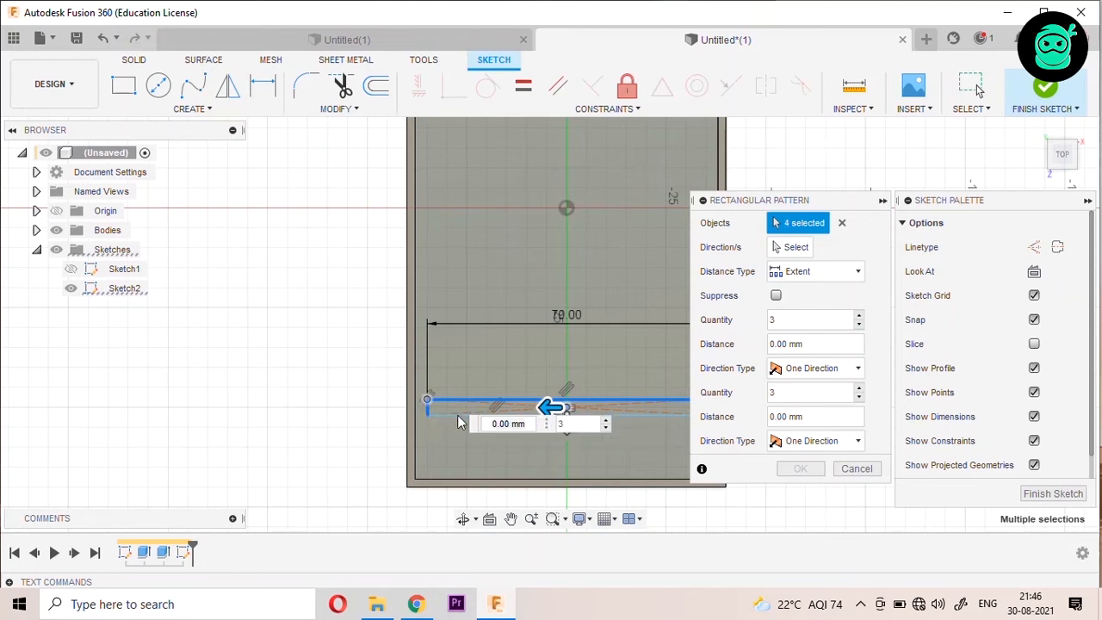
pyautogui.scroll(-2, 334, 441)
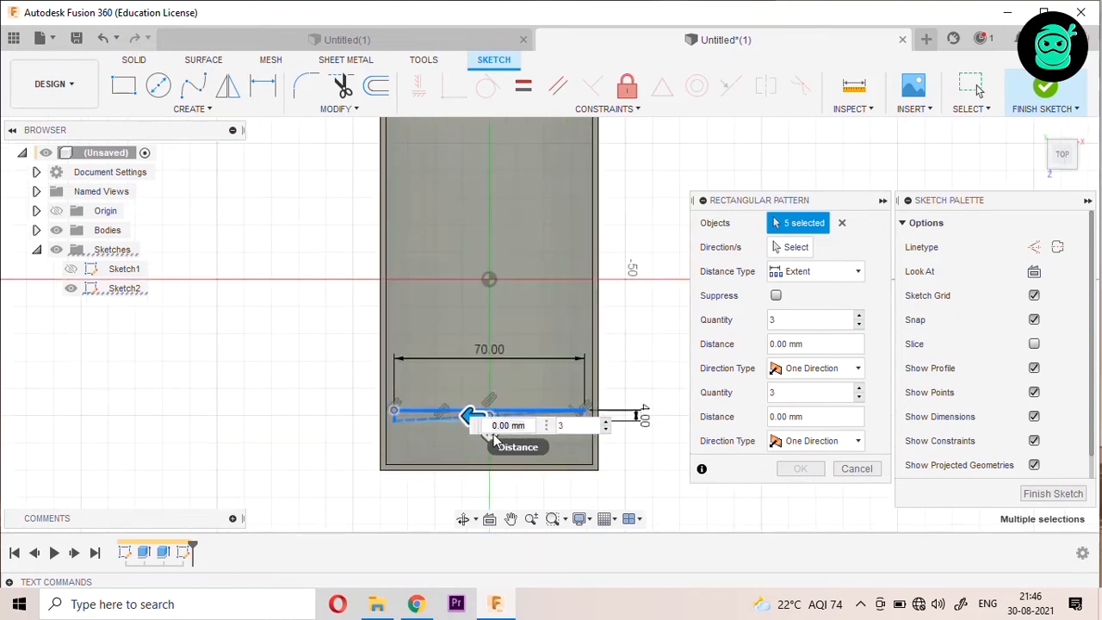
pyautogui.click(842, 223)
# Step: Choose all four sides of the 70 × 4 mm rectangle as the objects for the rectangular pattern
pyautogui.scroll(2, 430, 422)
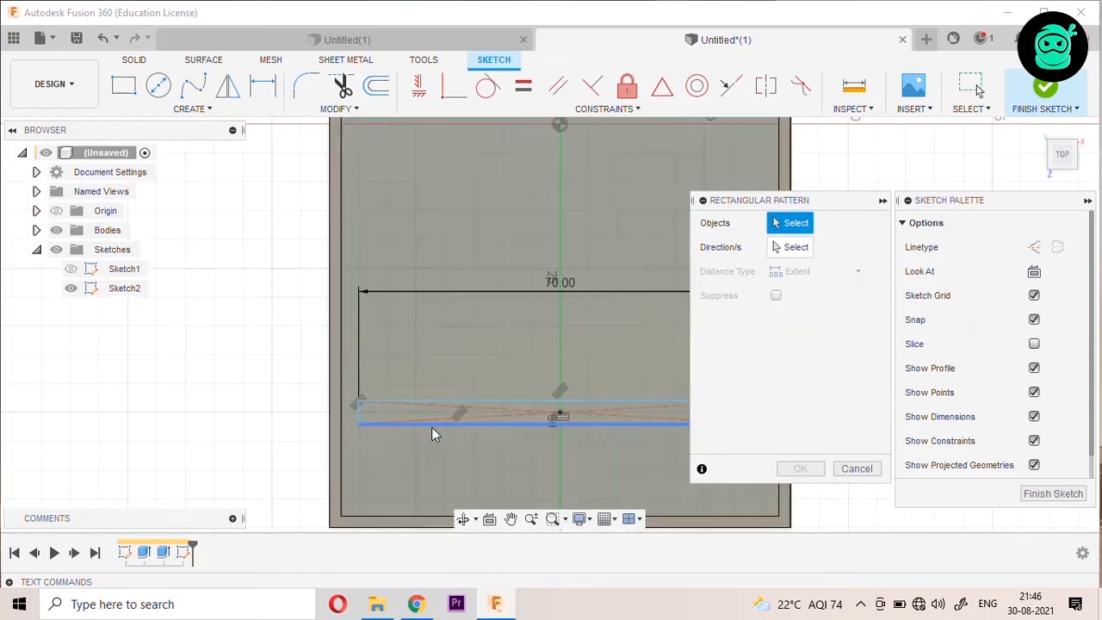
pyautogui.click(436, 423)
pyautogui.click(447, 403)
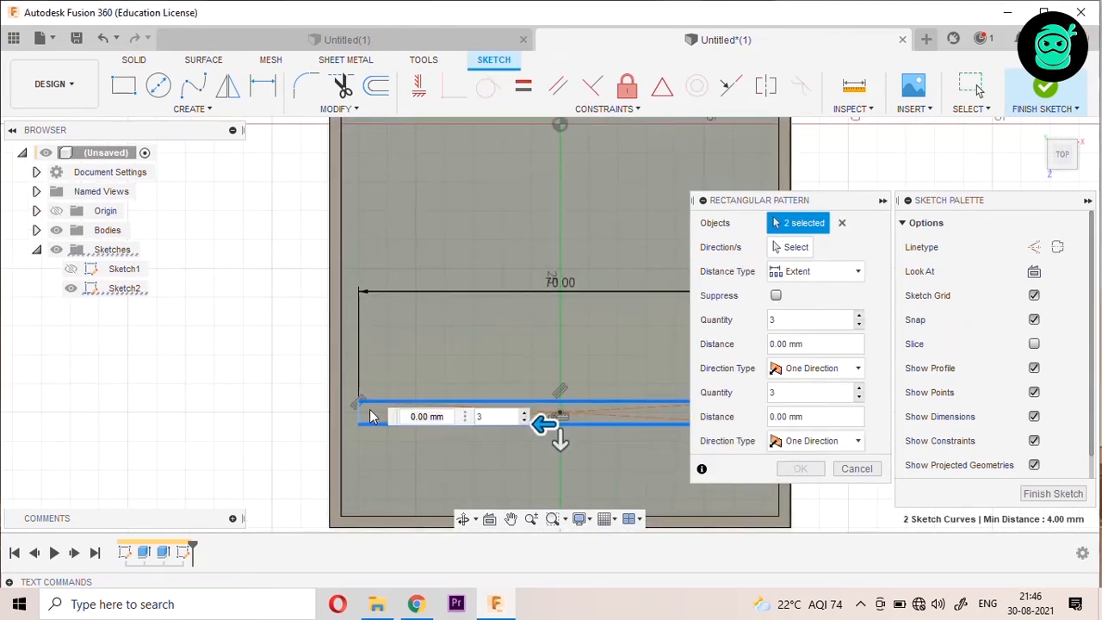
pyautogui.click(358, 412)
pyautogui.scroll(-1, 357, 413)
pyautogui.scroll(1, 636, 419)
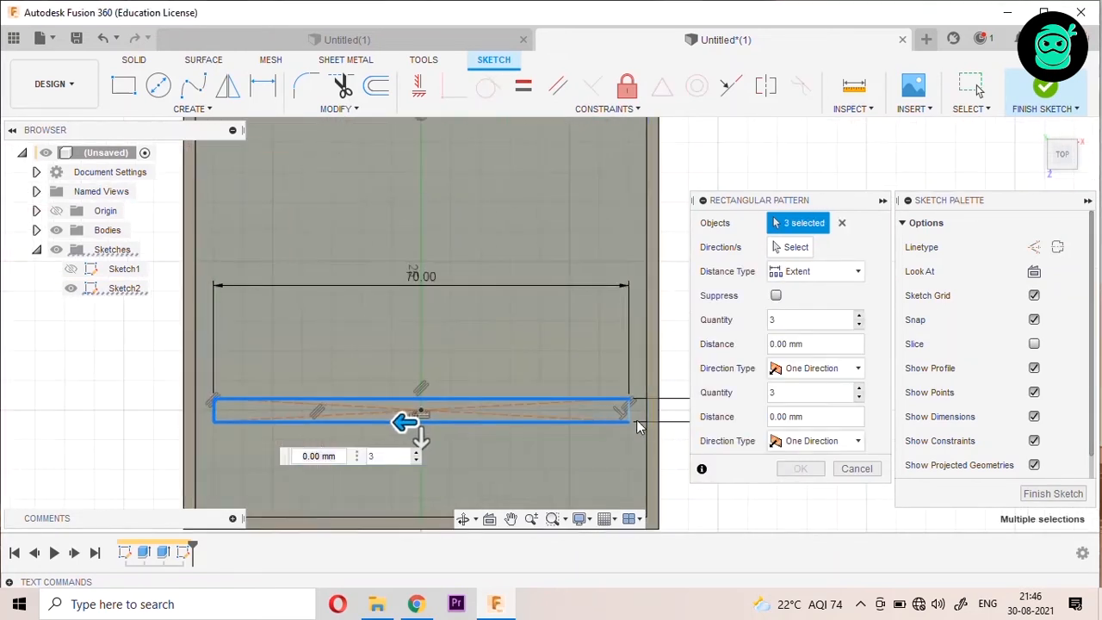
pyautogui.click(632, 416)
pyautogui.scroll(-2, 545, 449)
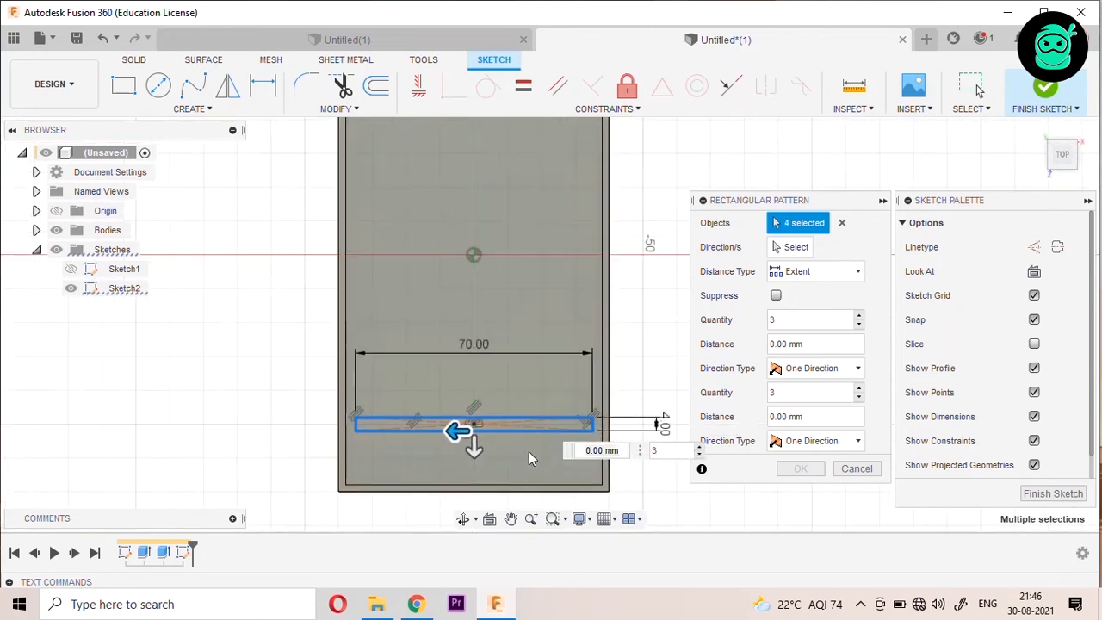
# Step: Pattern the rectangle along the box's length toward the far end, with quantity 5 over an extent of -100 mm
pyautogui.moveTo(473, 448); pyautogui.dragTo(473, 211)
pyautogui.press('Tab')
pyautogui.scroll(1, 490, 411)
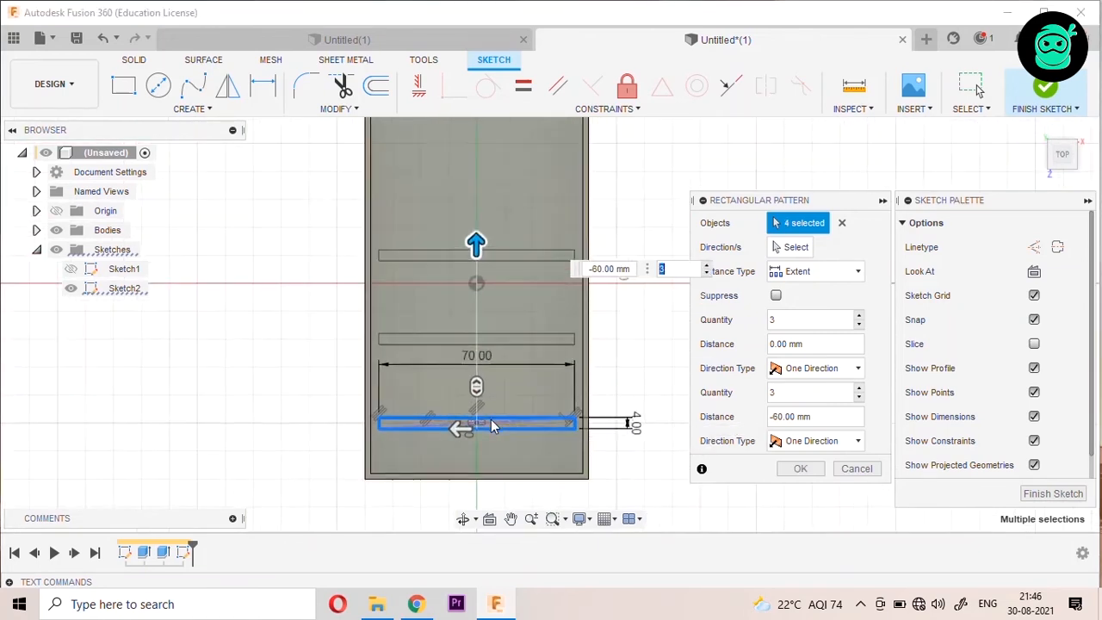
pyautogui.scroll(1, 497, 321)
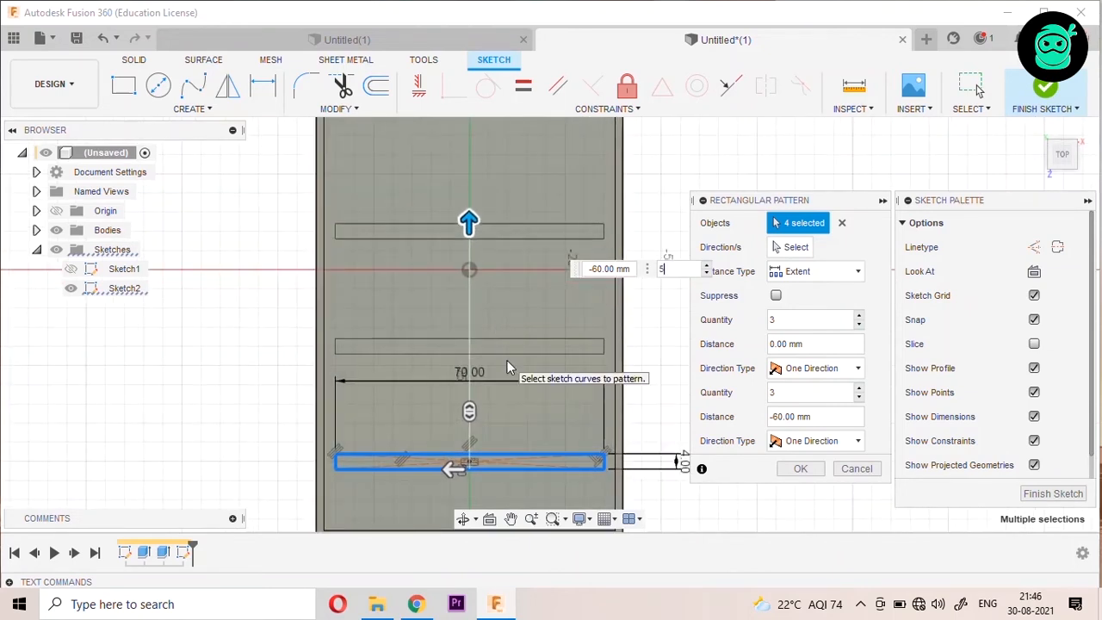
pyautogui.scroll(-2, 497, 398)
pyautogui.moveTo(483, 273); pyautogui.dragTo(480, 181)
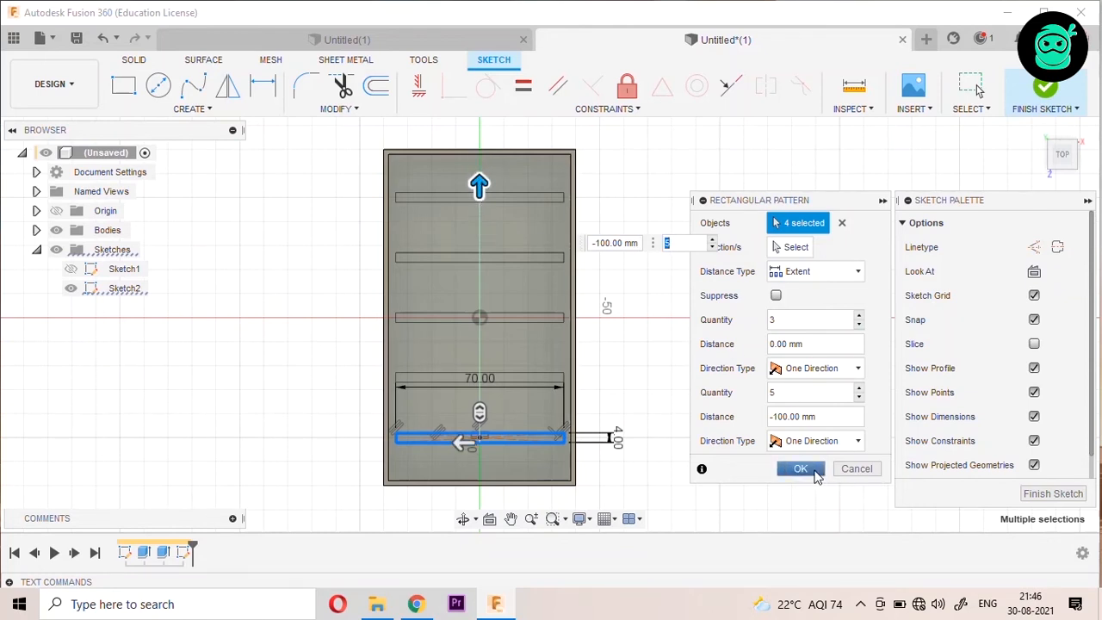
pyautogui.click(801, 468)
# Step: Trim away all four sides of the middle rectangle at the origin and finish the sketch
pyautogui.scroll(2, 356, 310)
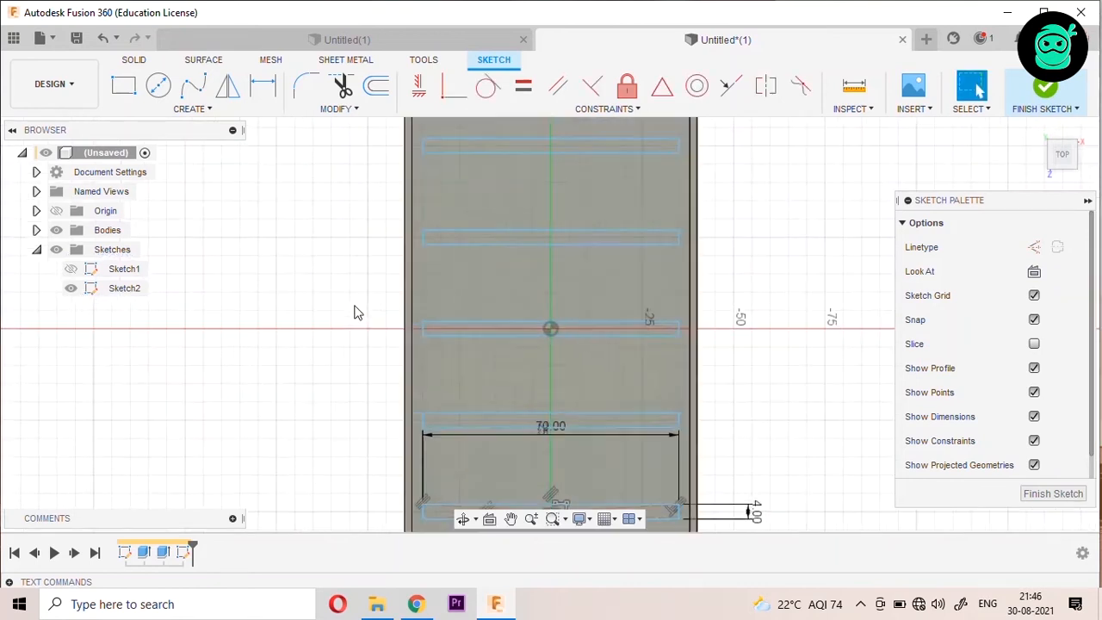
pyautogui.scroll(-2, 502, 330)
pyautogui.scroll(2, 502, 329)
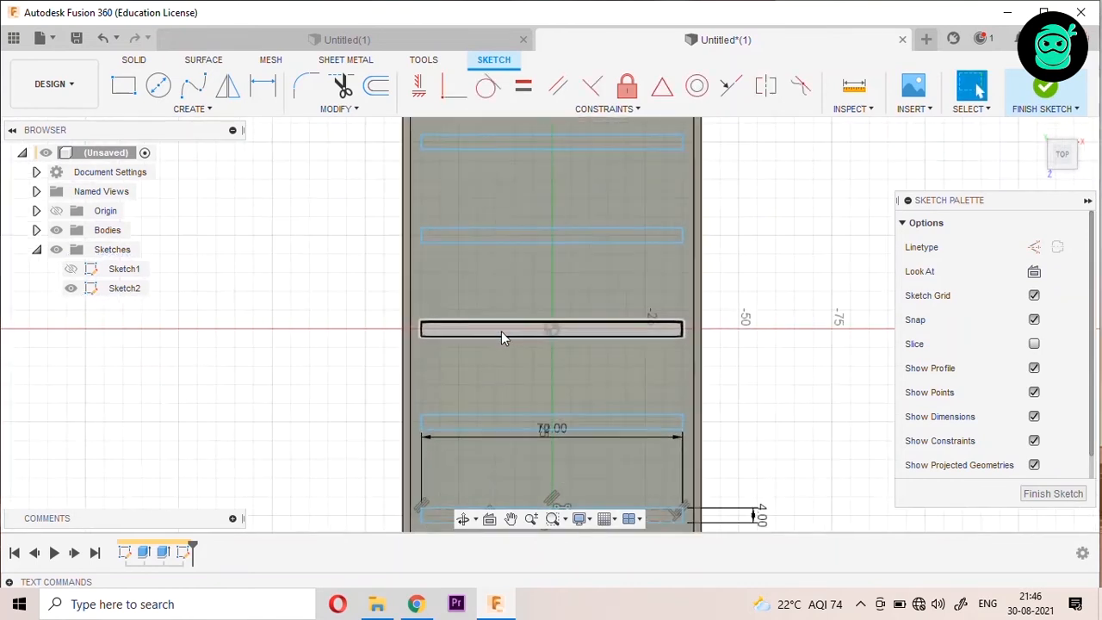
pyautogui.scroll(-2, 404, 224)
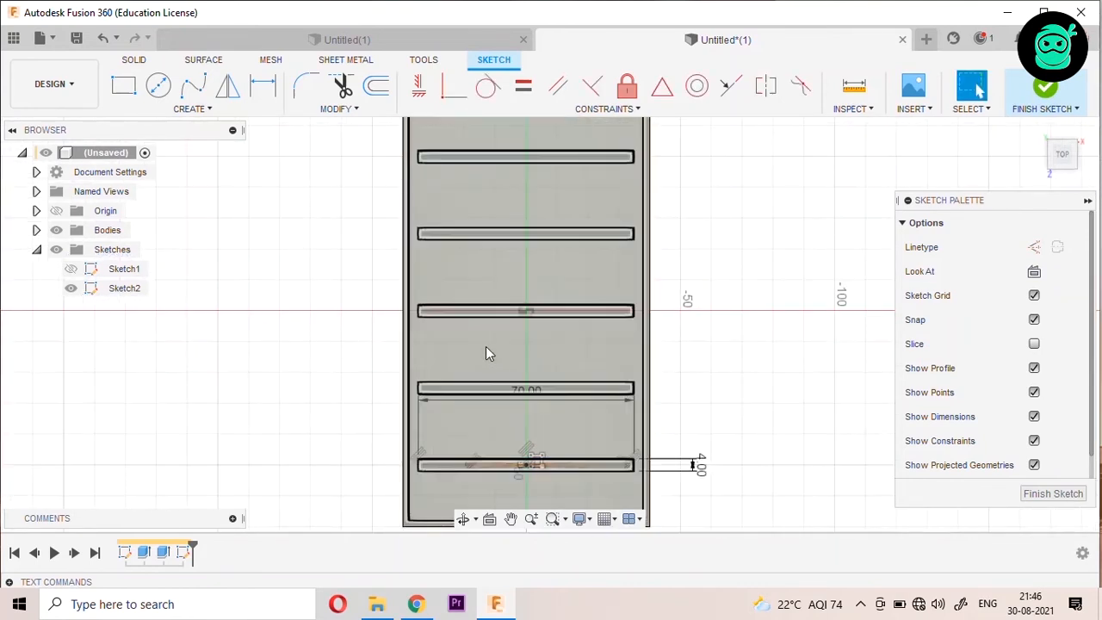
pyautogui.click(341, 86)
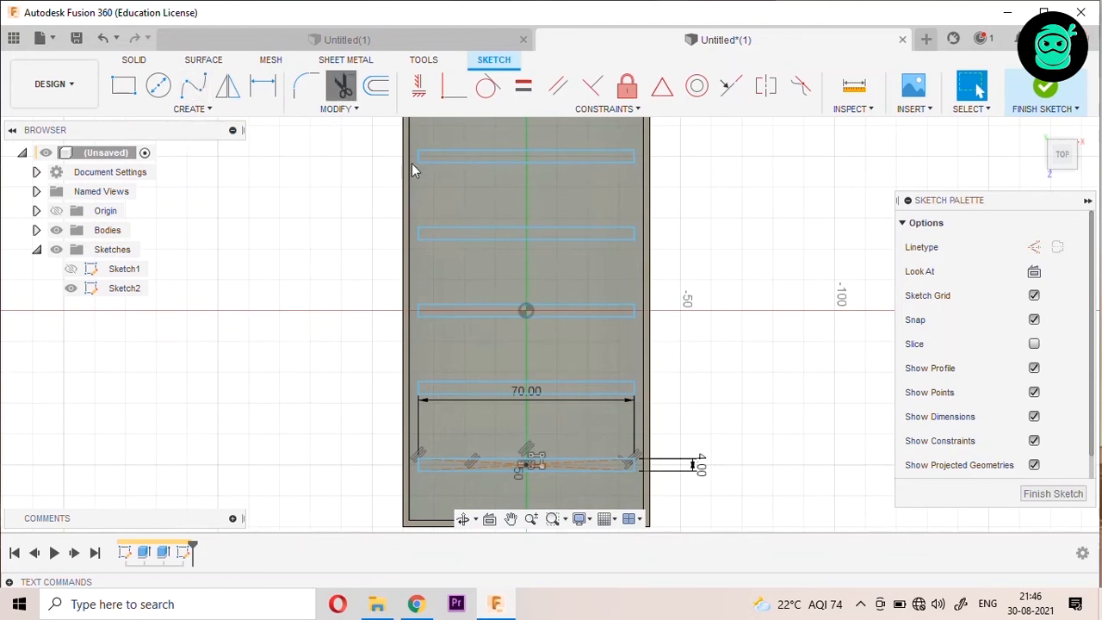
pyautogui.click(571, 317)
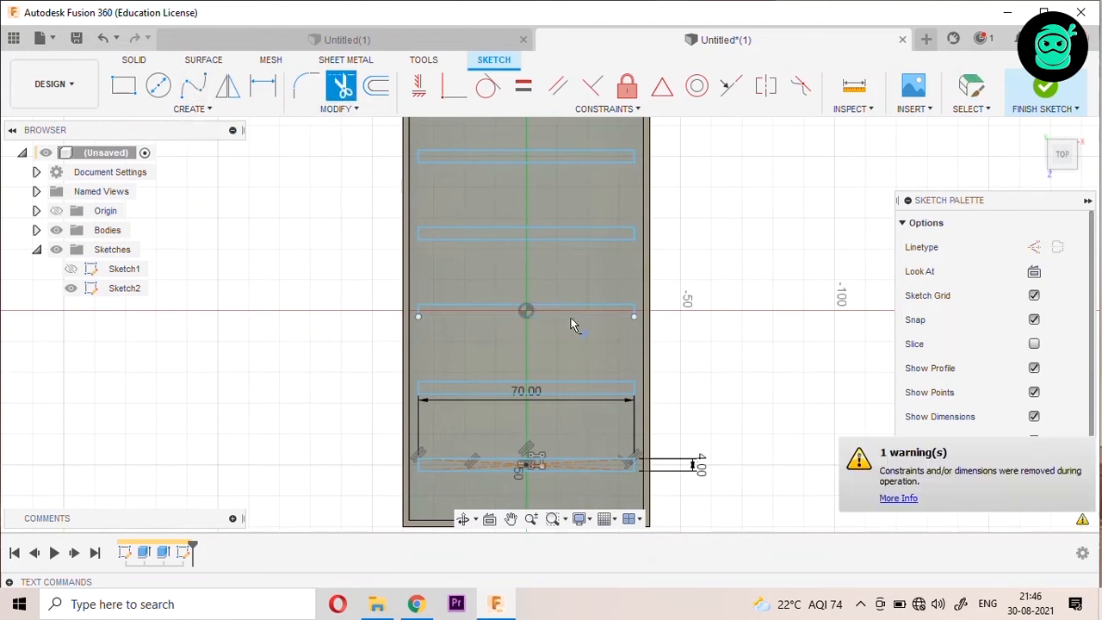
pyautogui.click(501, 308)
pyautogui.click(423, 311)
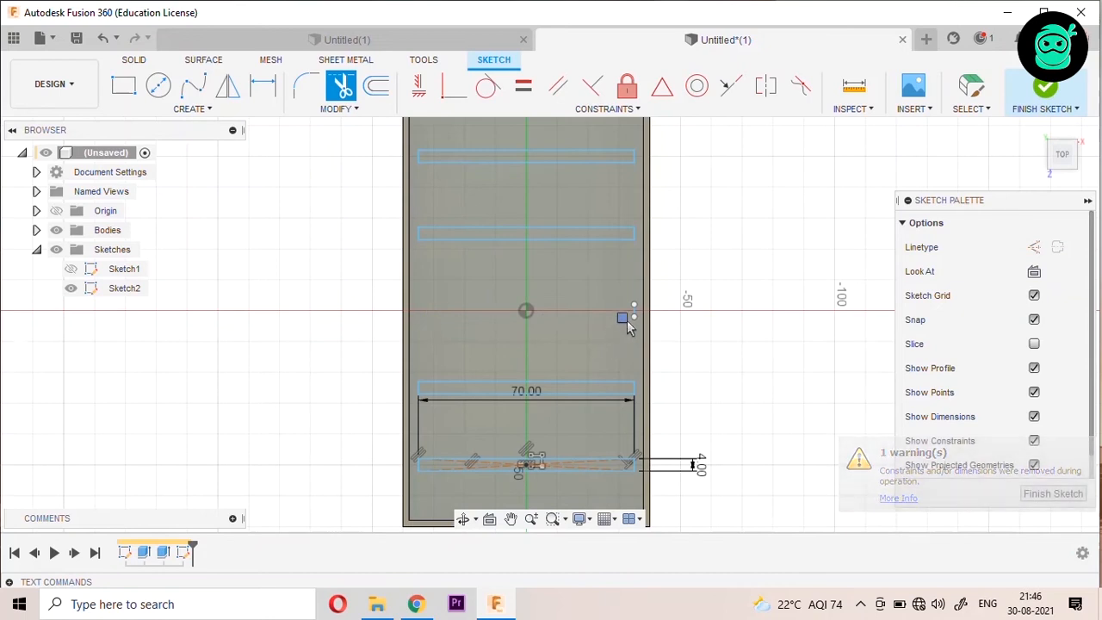
pyautogui.click(640, 310)
pyautogui.click(1053, 493)
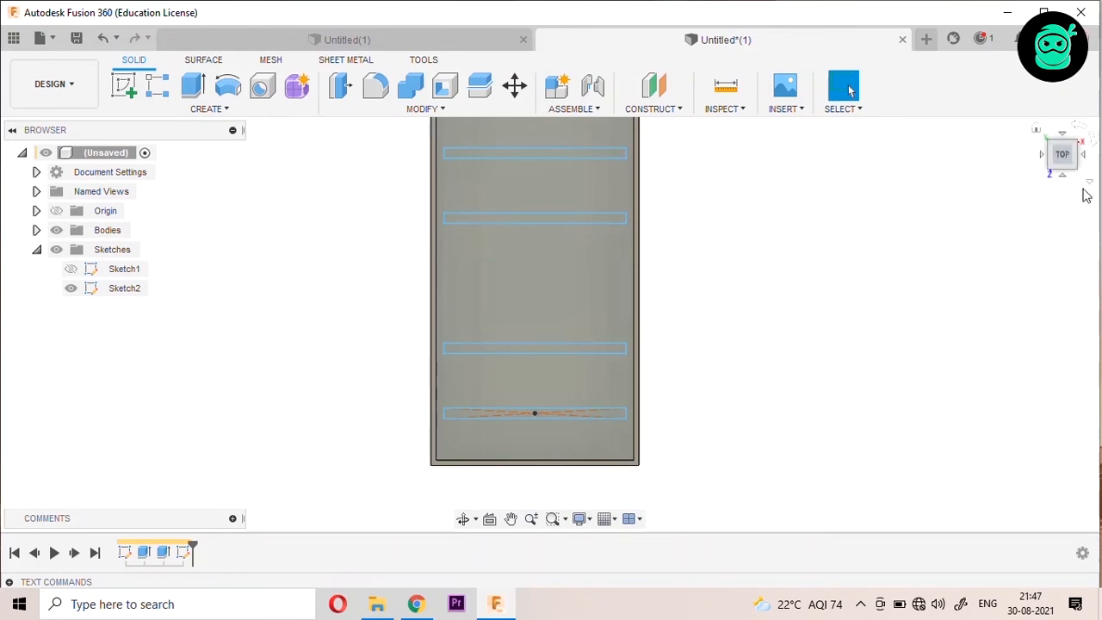
# Step: Extrude the four remaining rectangles 38 mm upward from the floor, joined to the box as dividers
pyautogui.moveTo(1059, 166); pyautogui.dragTo(1039, 148)
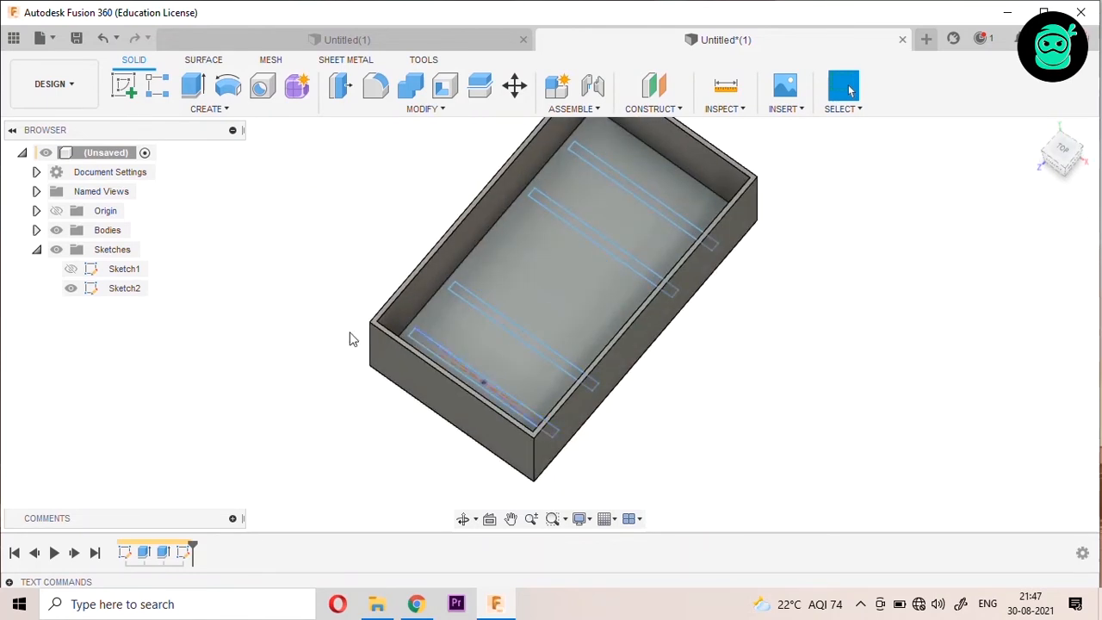
pyautogui.click(193, 85)
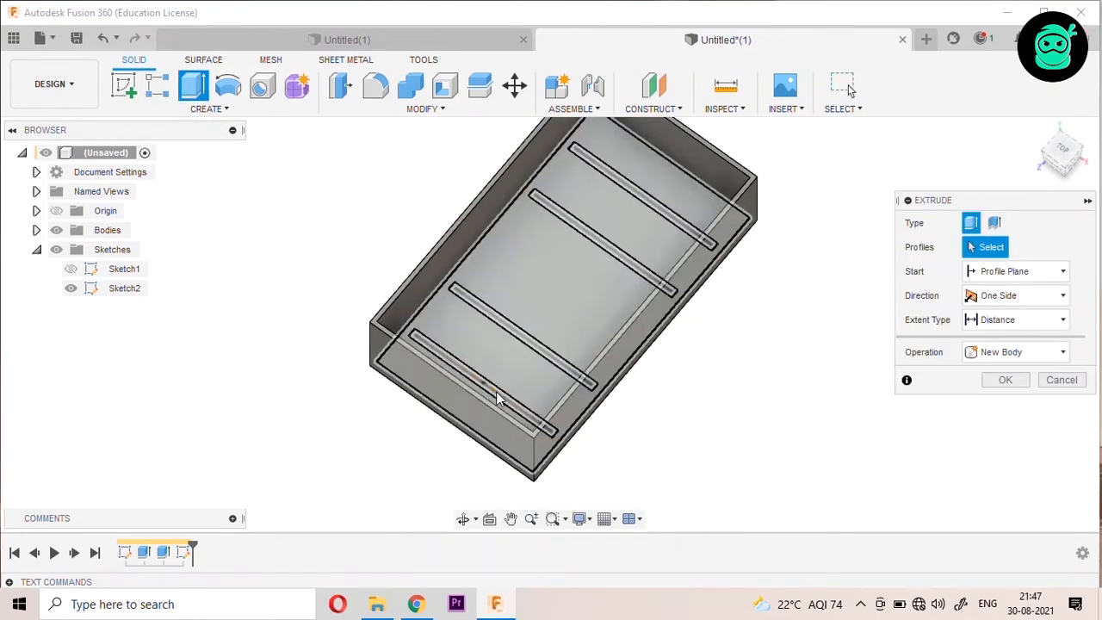
pyautogui.click(496, 392)
pyautogui.click(527, 338)
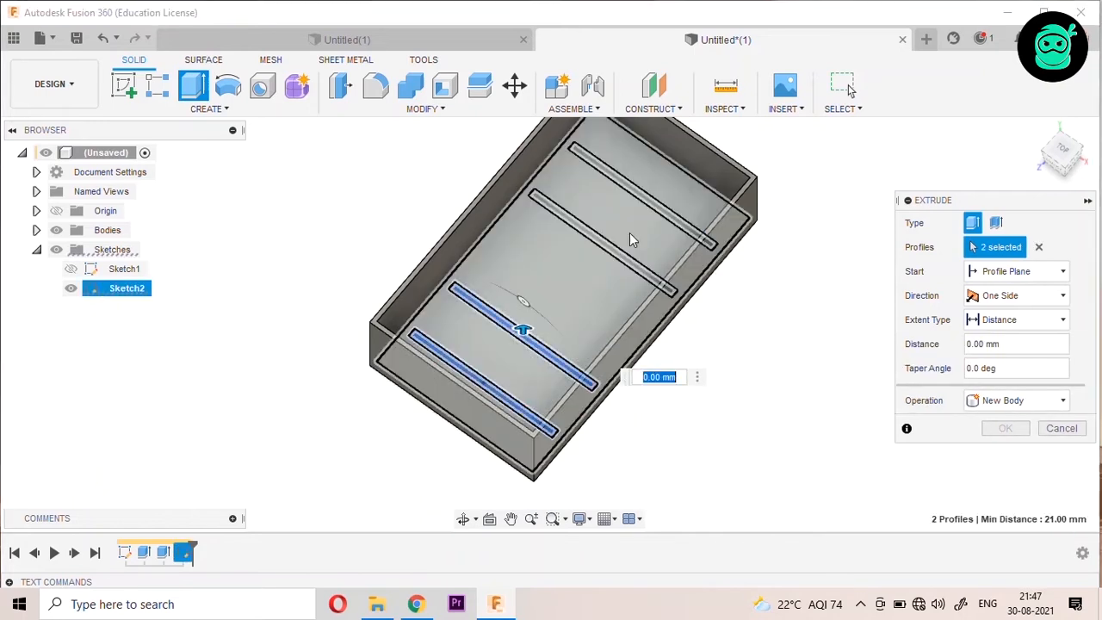
pyautogui.click(646, 266)
pyautogui.click(657, 204)
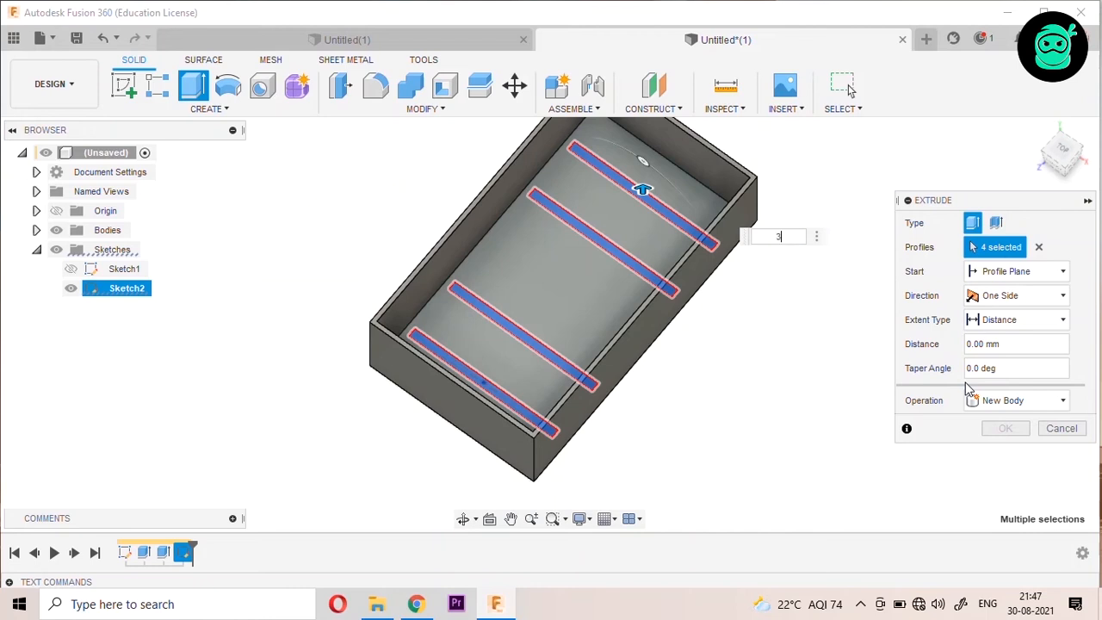
pyautogui.press('Return')
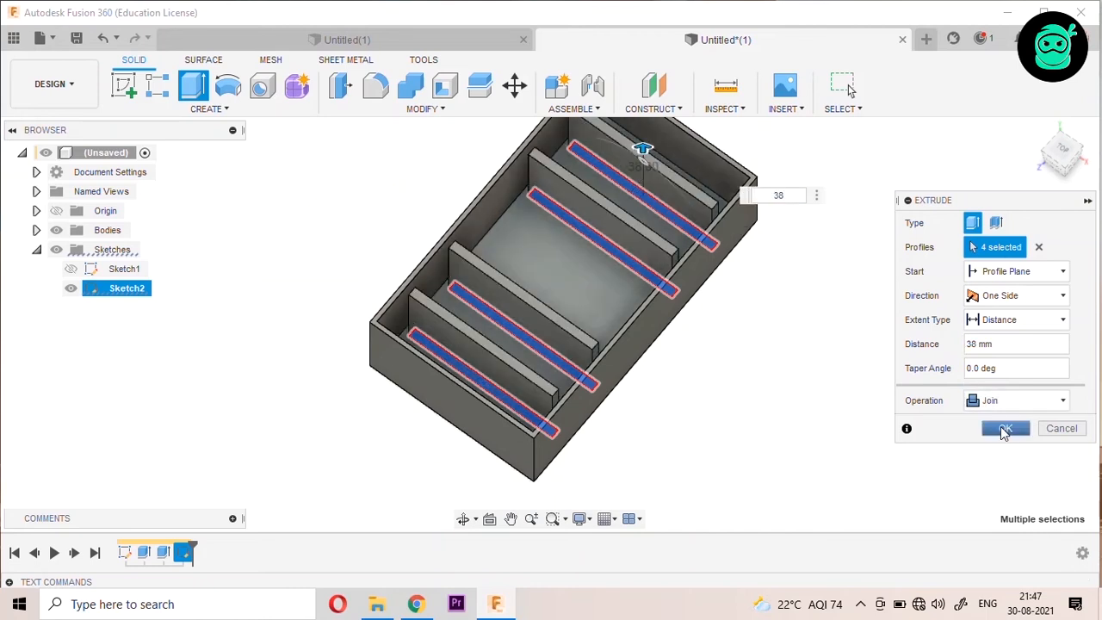
pyautogui.click(1005, 428)
# Step: Start a fillet and select both top corner edges of the two front dividers and the near end corners of the two rear dividers
pyautogui.scroll(5, 589, 379)
pyautogui.scroll(-5, 585, 394)
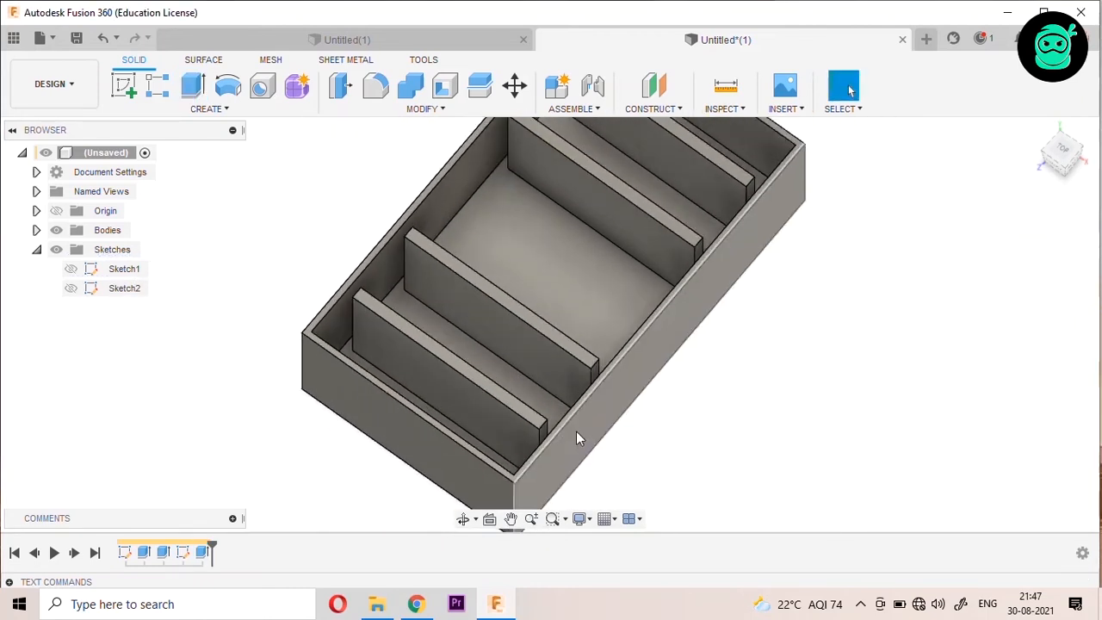
pyautogui.press('f')
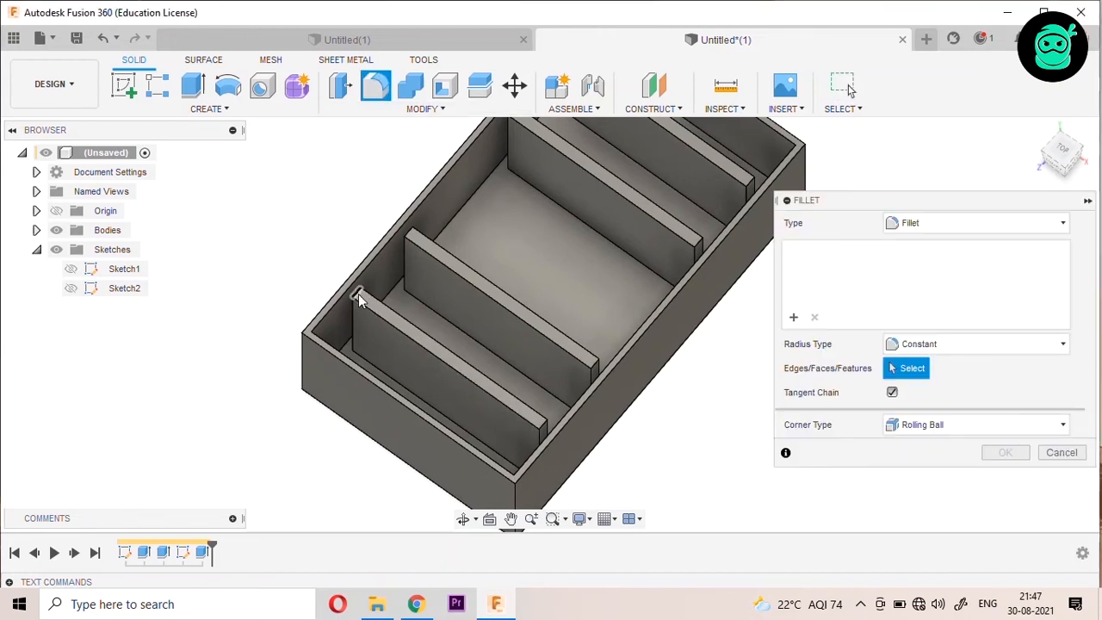
pyautogui.click(360, 301)
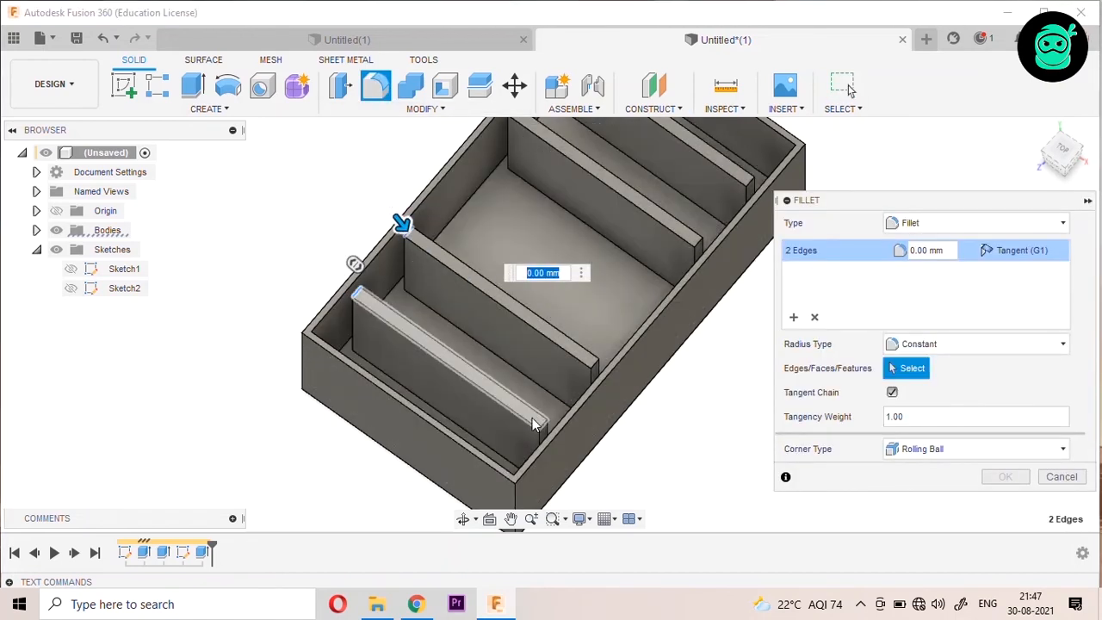
pyautogui.click(541, 423)
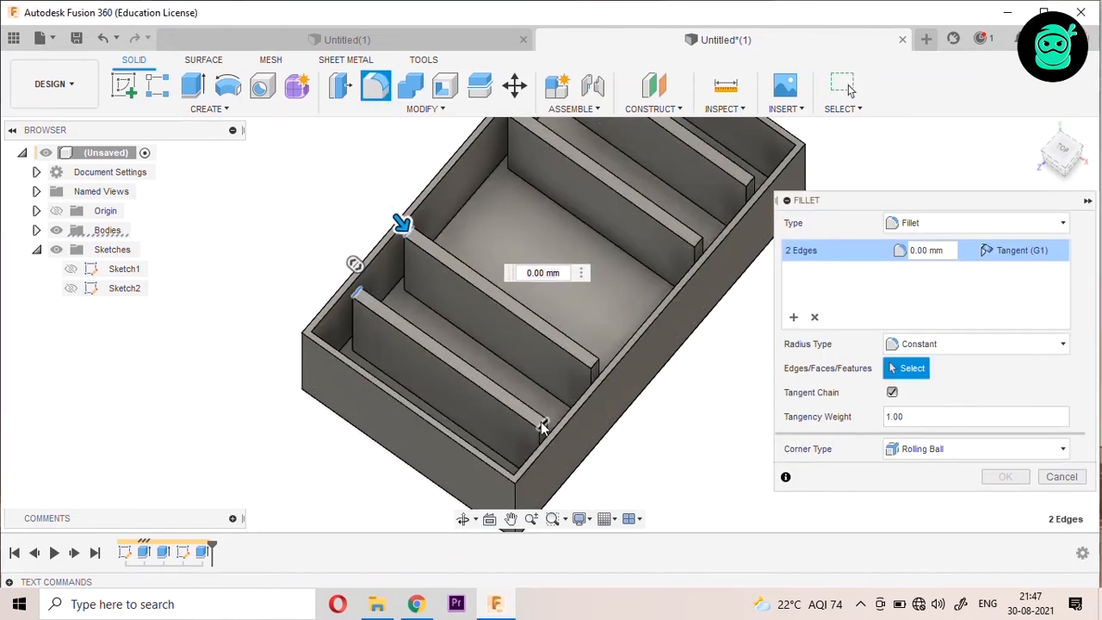
pyautogui.click(592, 372)
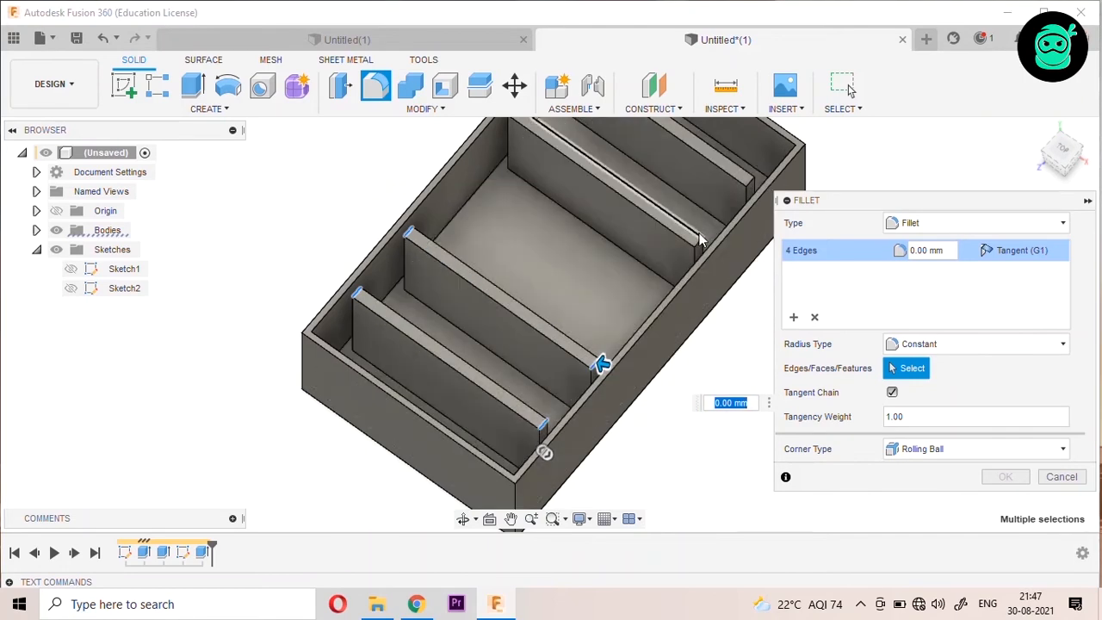
pyautogui.click(687, 245)
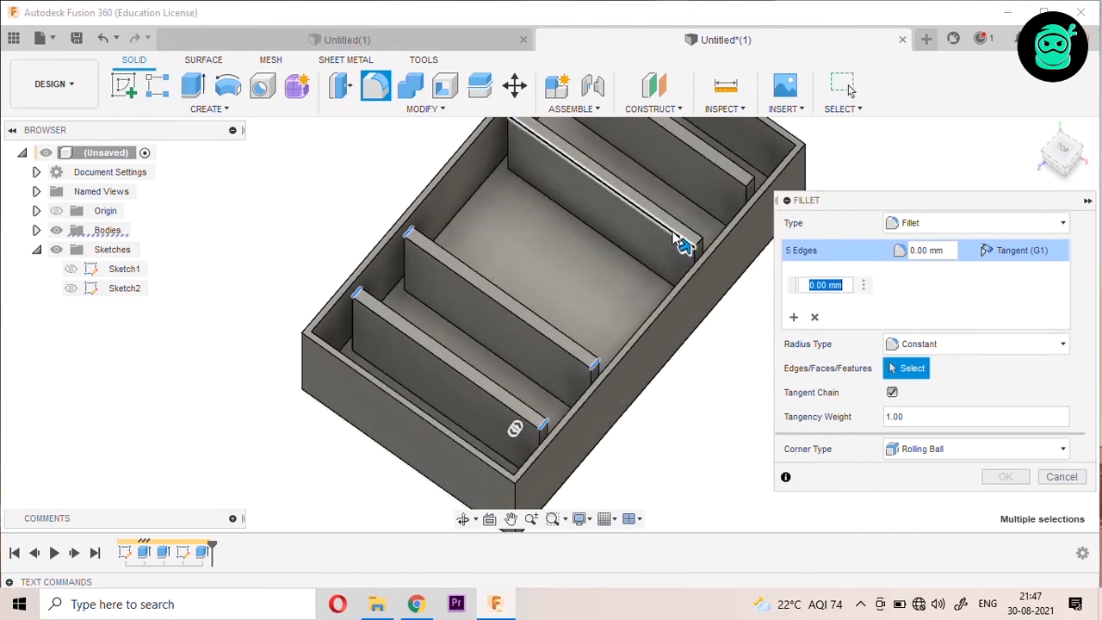
pyautogui.click(755, 183)
# Step: Add the remaining far end corner edges of the two rear dividers and fillet all eight edges with a 5 mm radius
pyautogui.keyDown('shift'); pyautogui.moveTo(721, 327); pyautogui.dragTo(551, 143, button='middle'); pyautogui.keyUp('shift')
pyautogui.scroll(5, 551, 143)
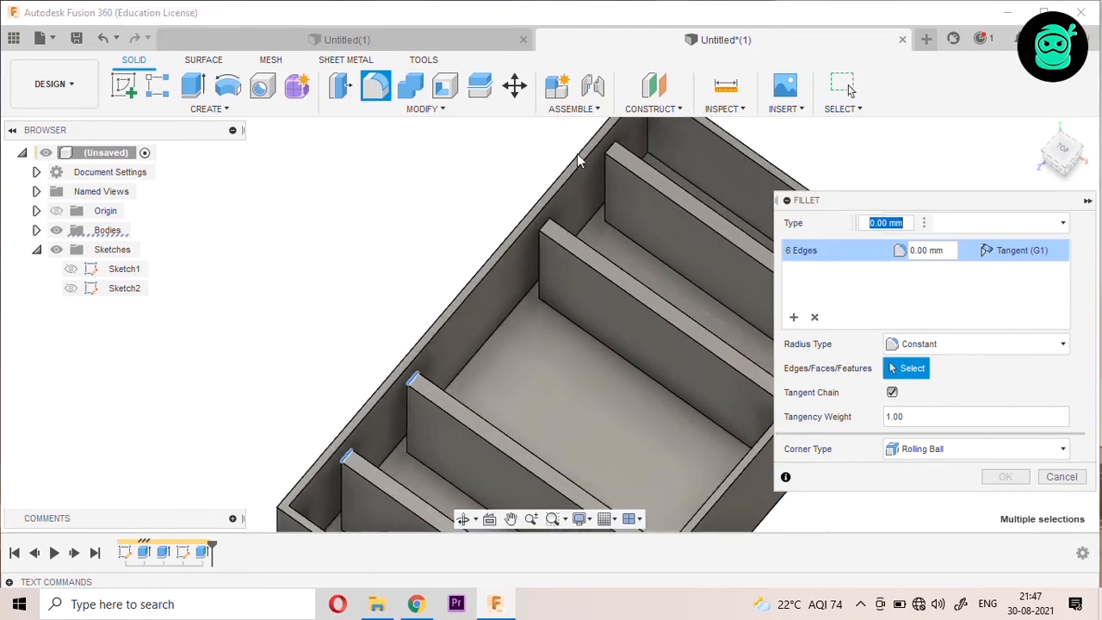
pyautogui.click(648, 151)
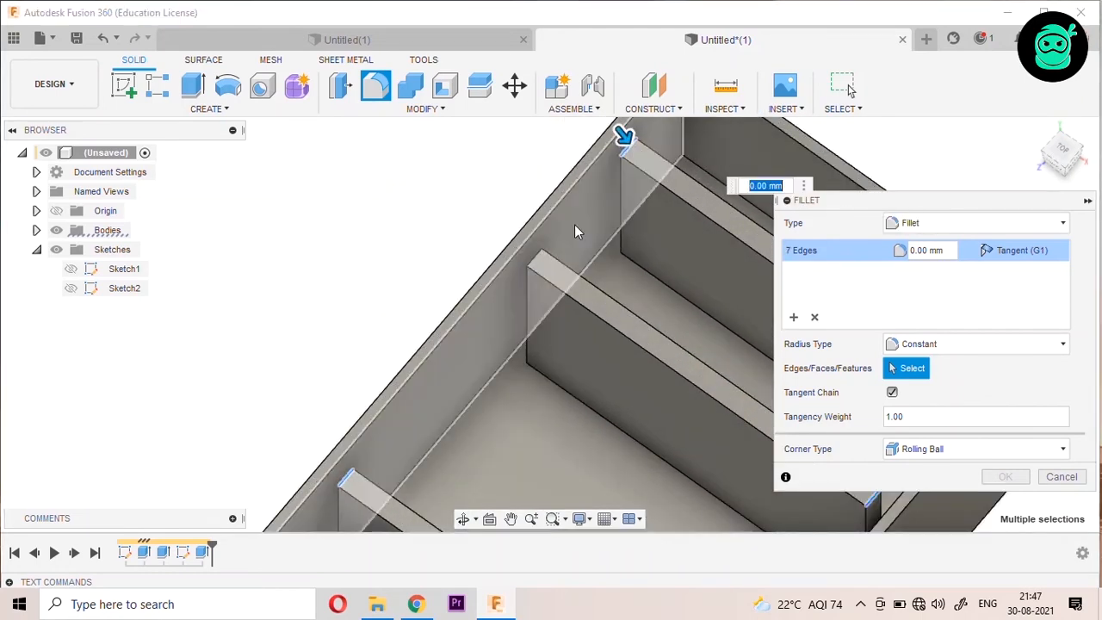
pyautogui.click(542, 255)
pyautogui.write('5')
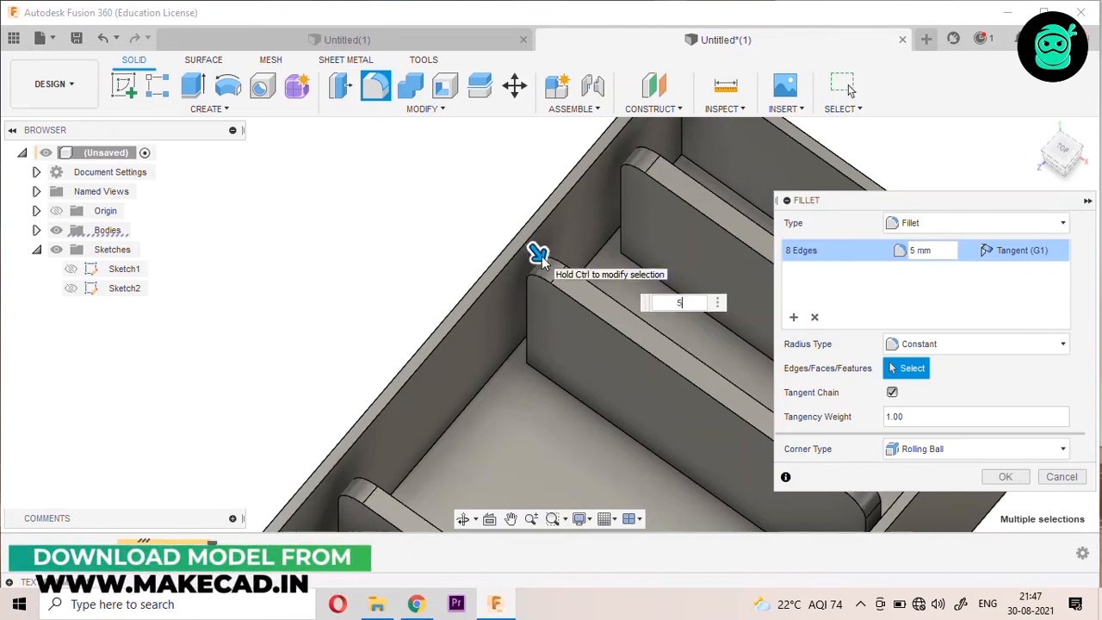
pyautogui.click(1005, 476)
# Step: Start a new sketch on the inner floor face of the box
pyautogui.scroll(-5, 735, 294)
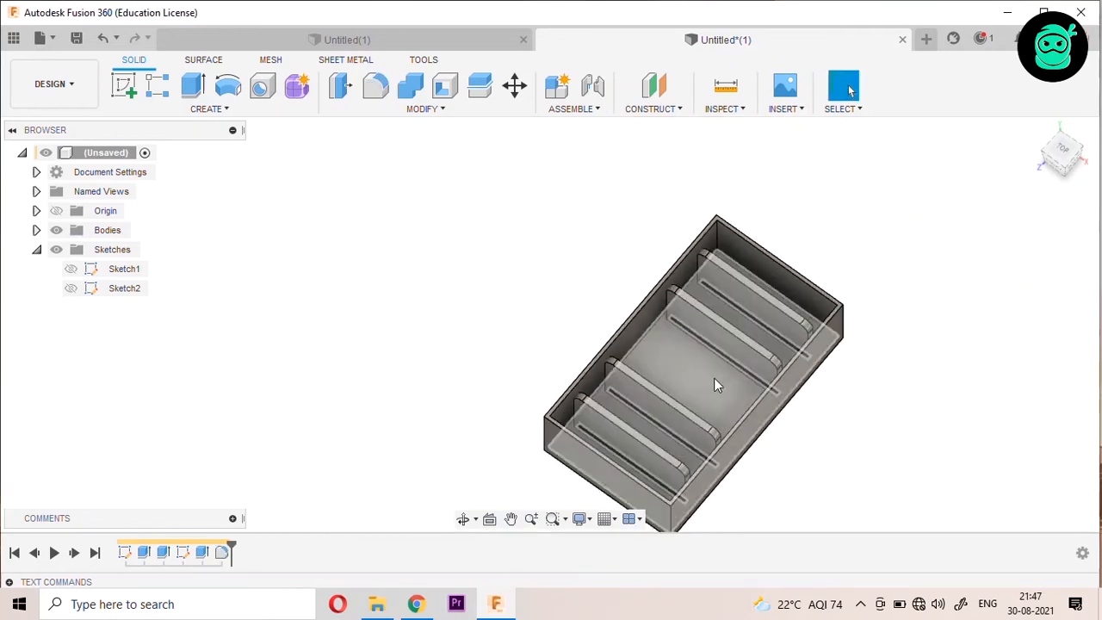
pyautogui.click(714, 378)
pyautogui.click(123, 90)
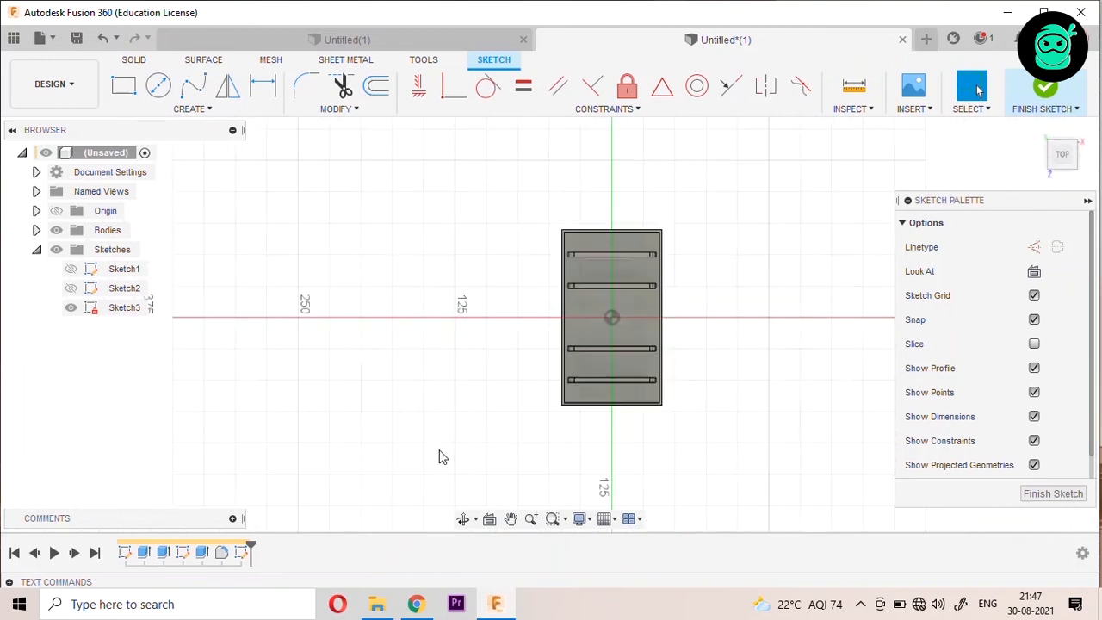
# Step: Sketch a 4 × 130 mm center rectangle at the origin, running along the box's length across the dividers, and finish the sketch
pyautogui.click(123, 84)
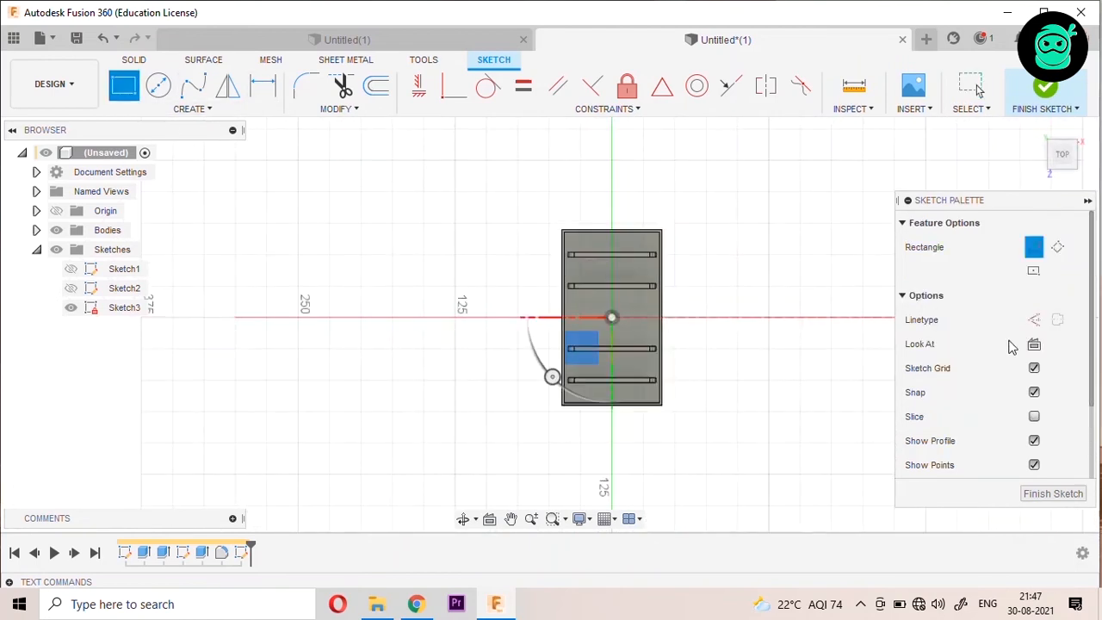
pyautogui.click(1033, 271)
pyautogui.scroll(5, 586, 310)
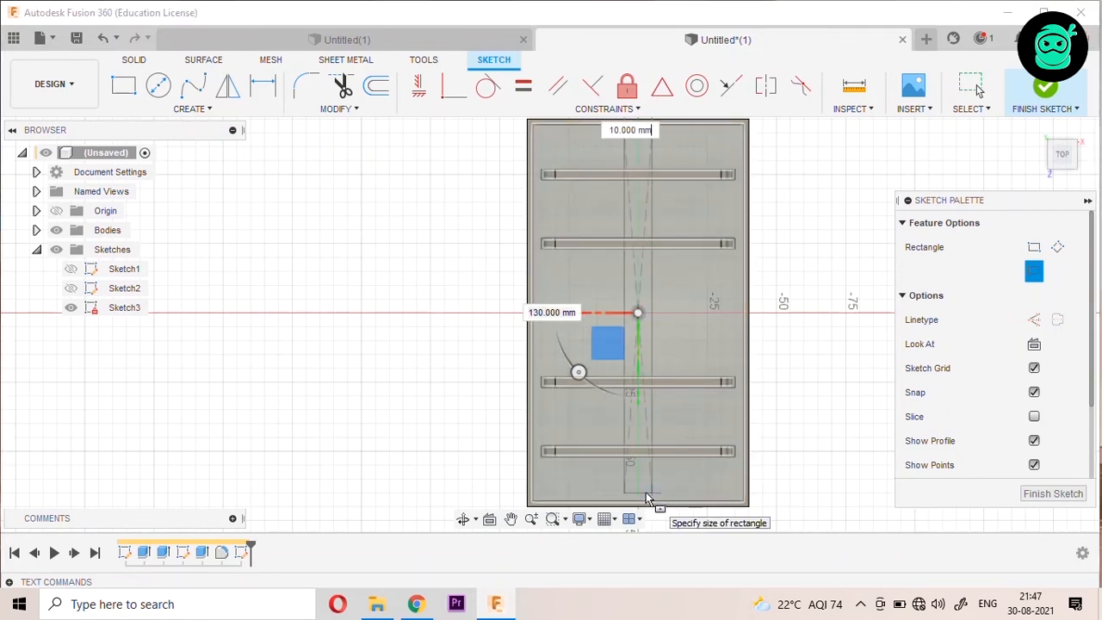
pyautogui.click(648, 498)
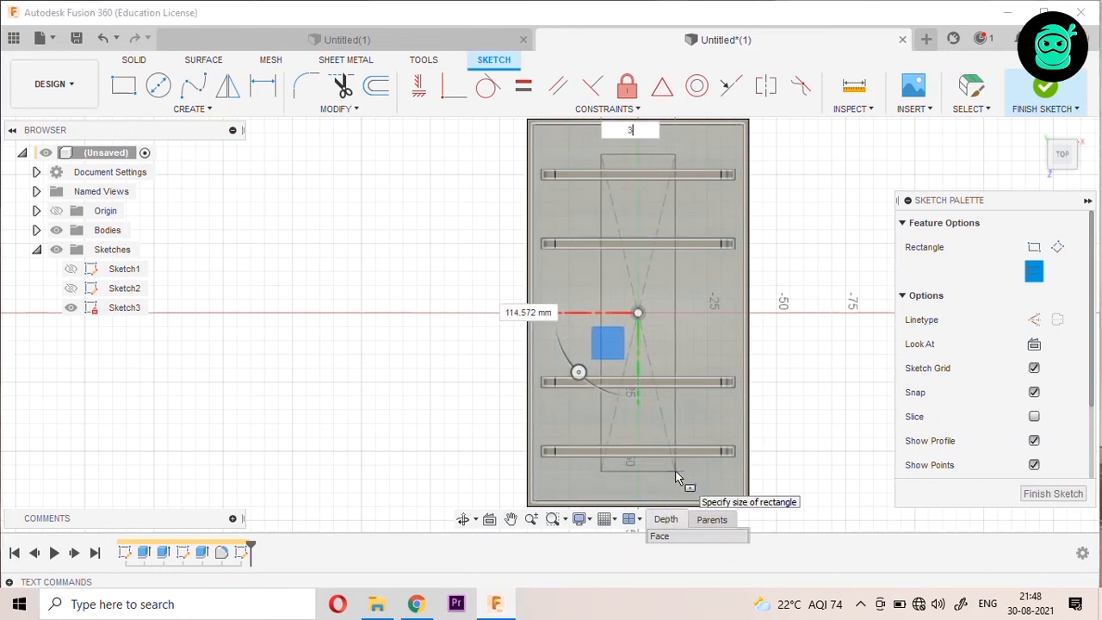
pyautogui.press('Tab')
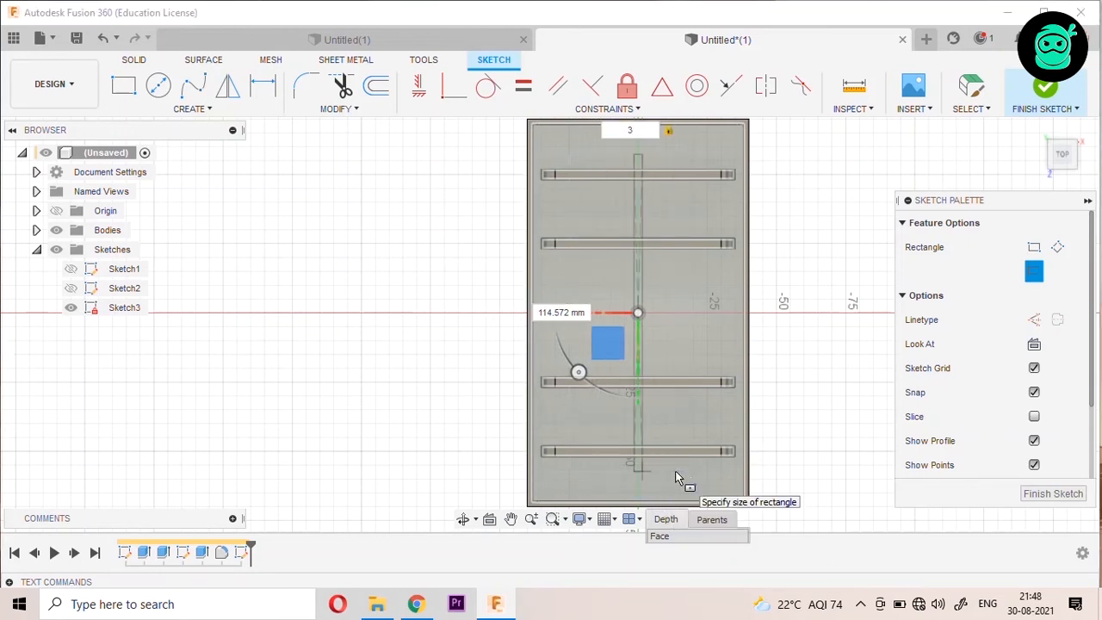
pyautogui.press('Tab')
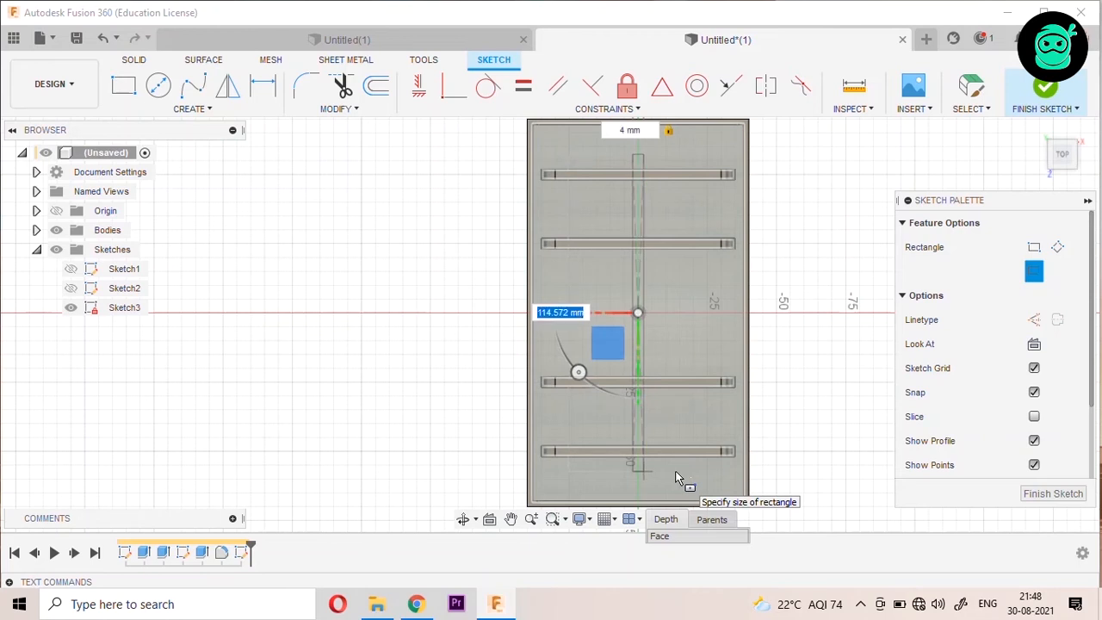
pyautogui.write('1')
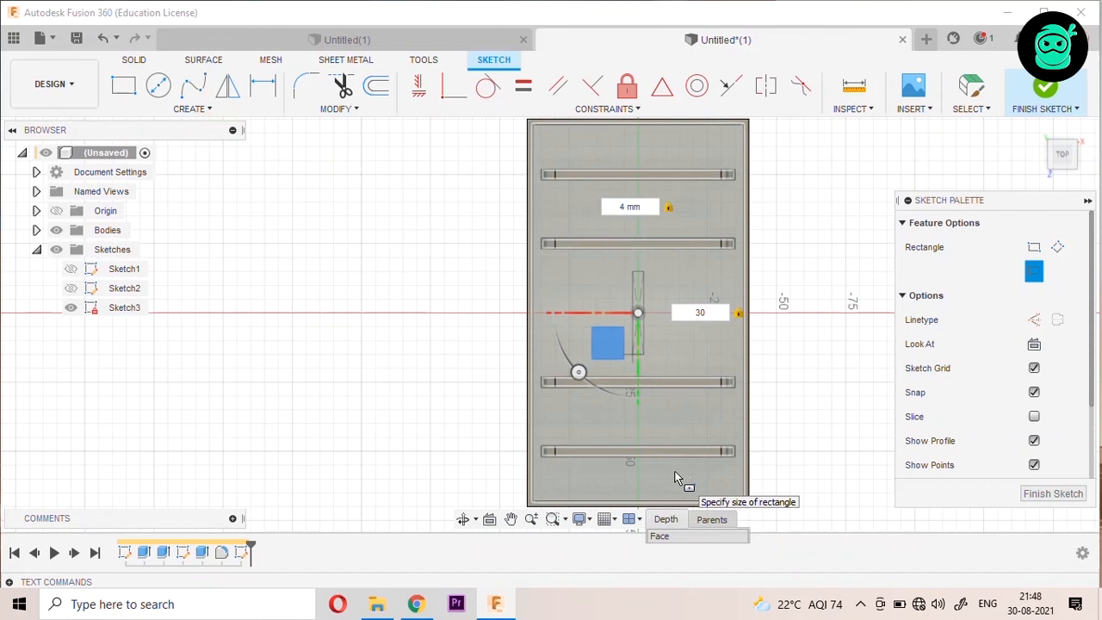
pyautogui.write('130')
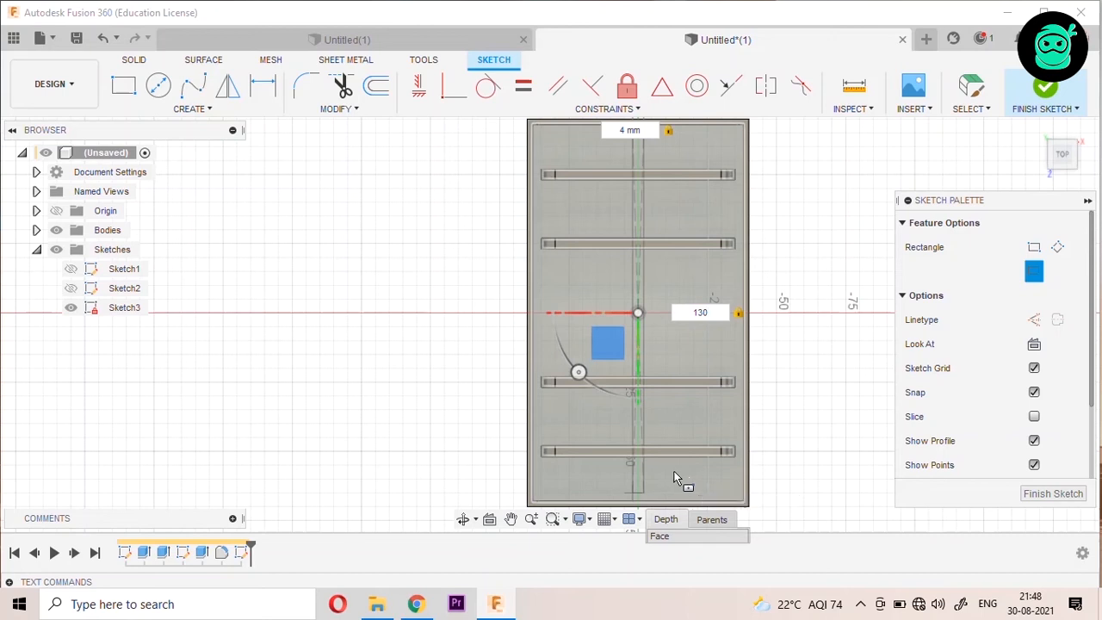
pyautogui.scroll(-2, 674, 479)
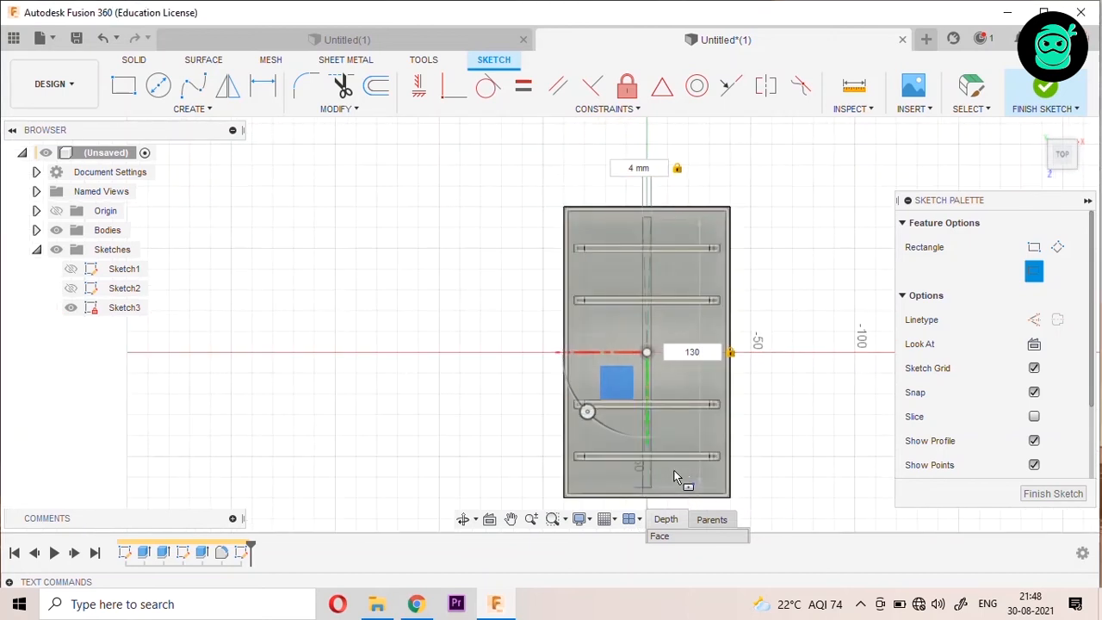
pyautogui.press('Return')
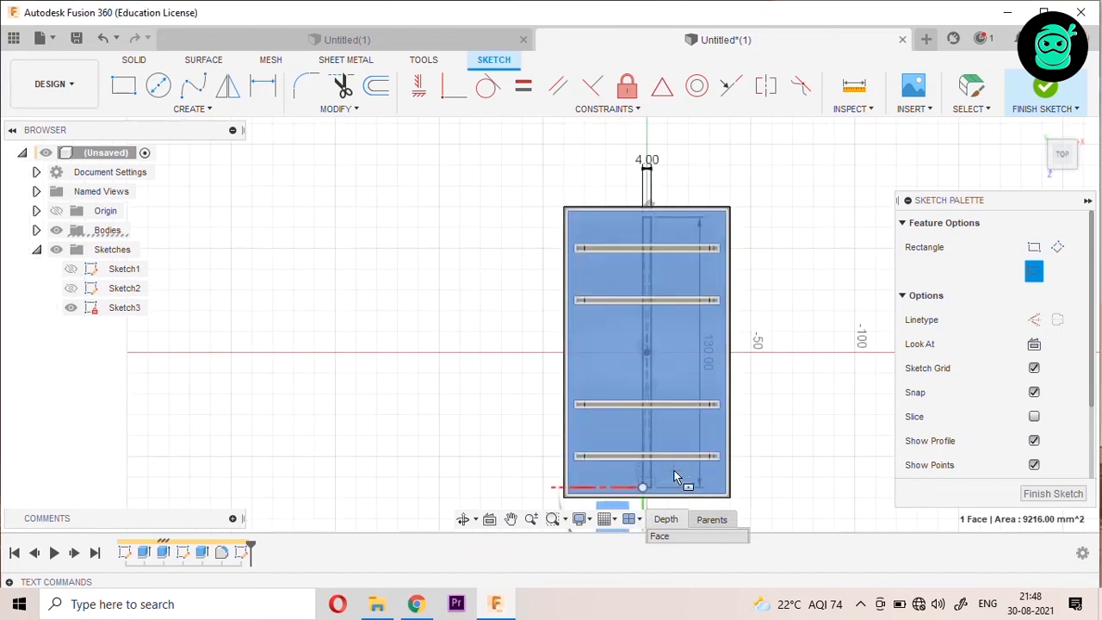
pyautogui.click(1051, 495)
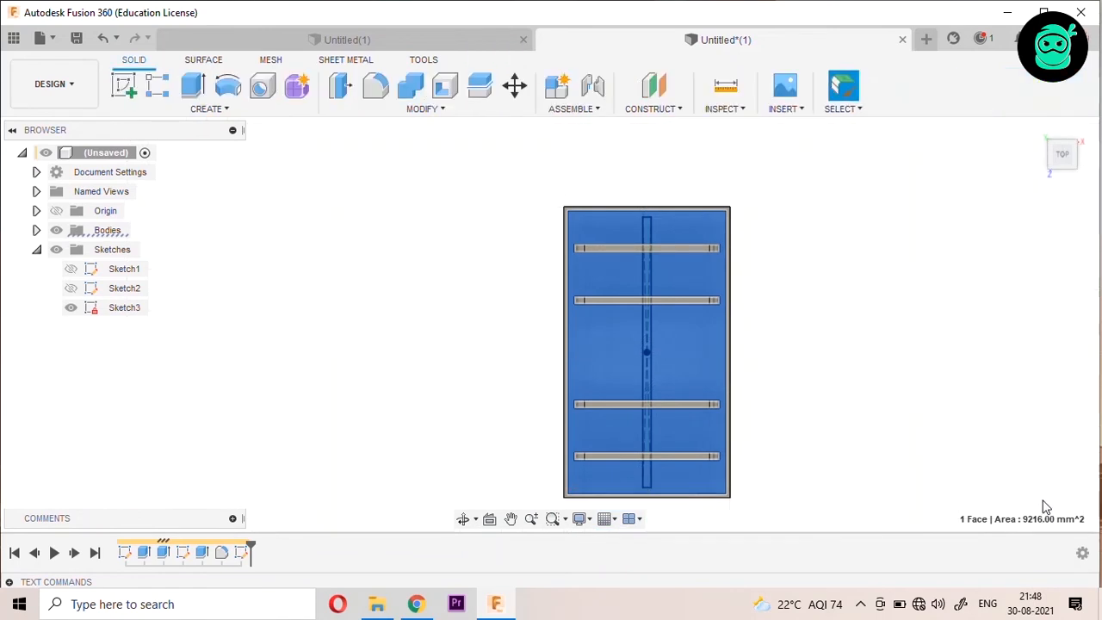
pyautogui.click(983, 336)
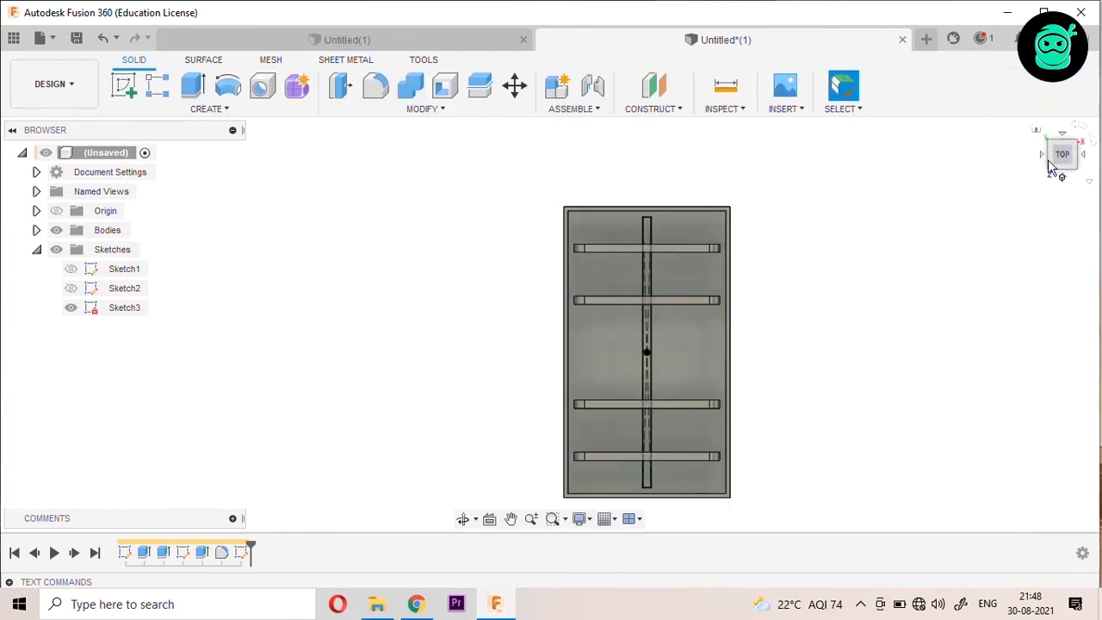
# Step: Start an extrusion and select all nine profile segments of the long 4 × 130 mm rectangle
pyautogui.click(1048, 159)
pyautogui.scroll(3, 584, 403)
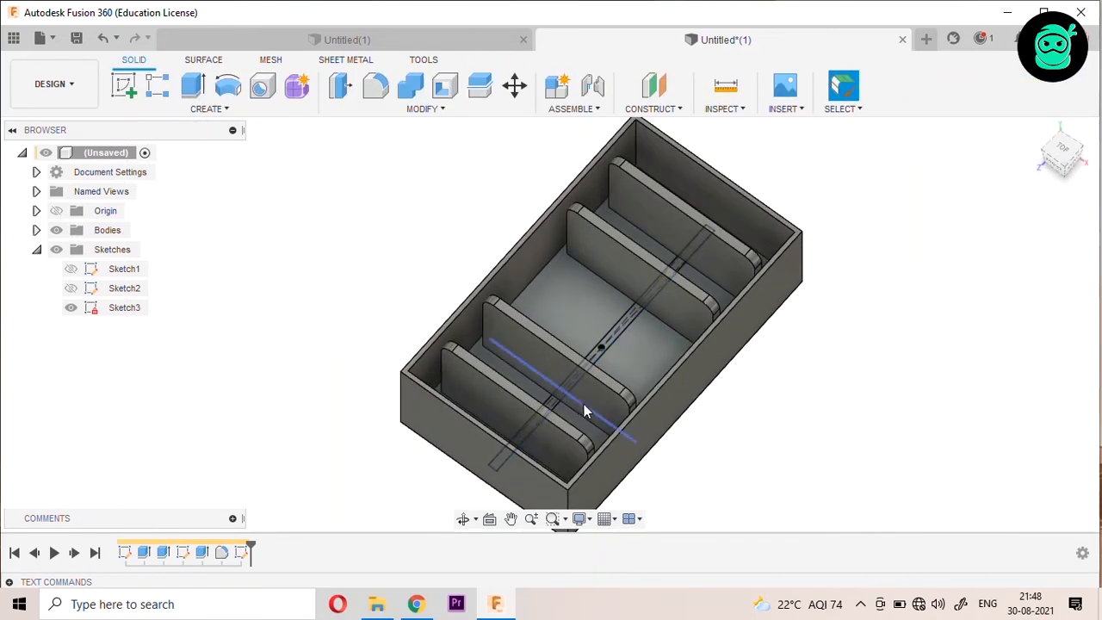
pyautogui.click(195, 86)
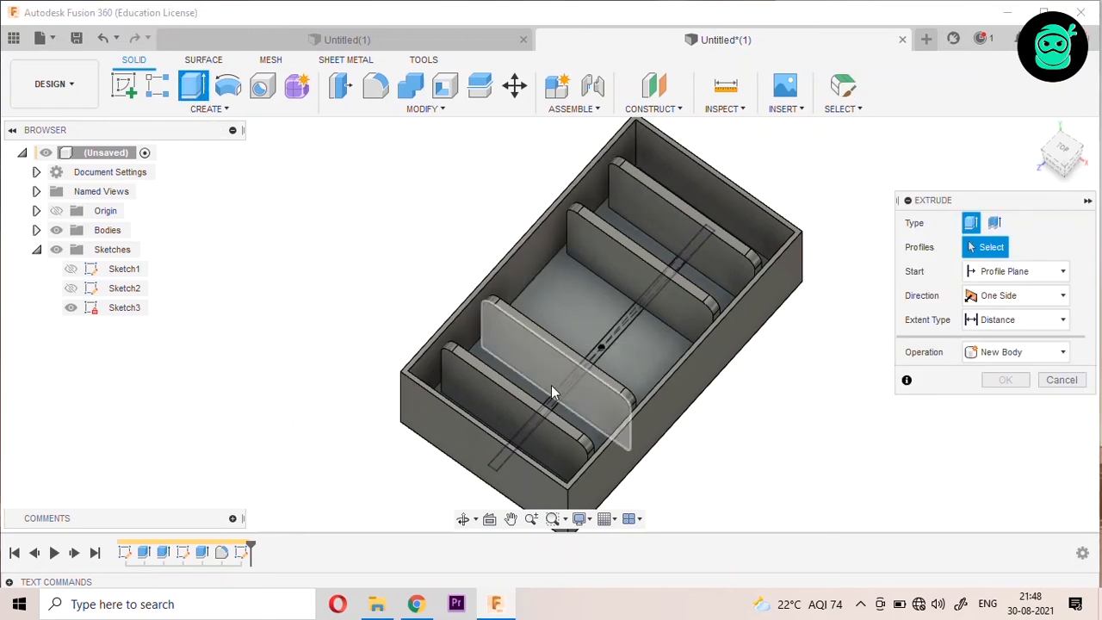
pyautogui.click(513, 442)
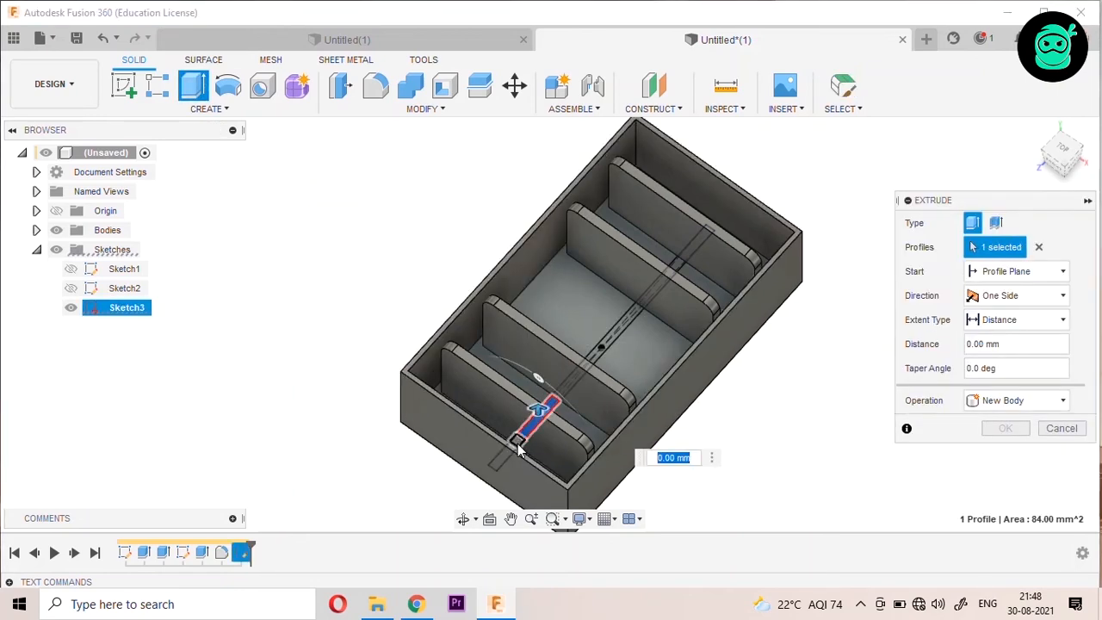
pyautogui.click(507, 457)
pyautogui.click(559, 398)
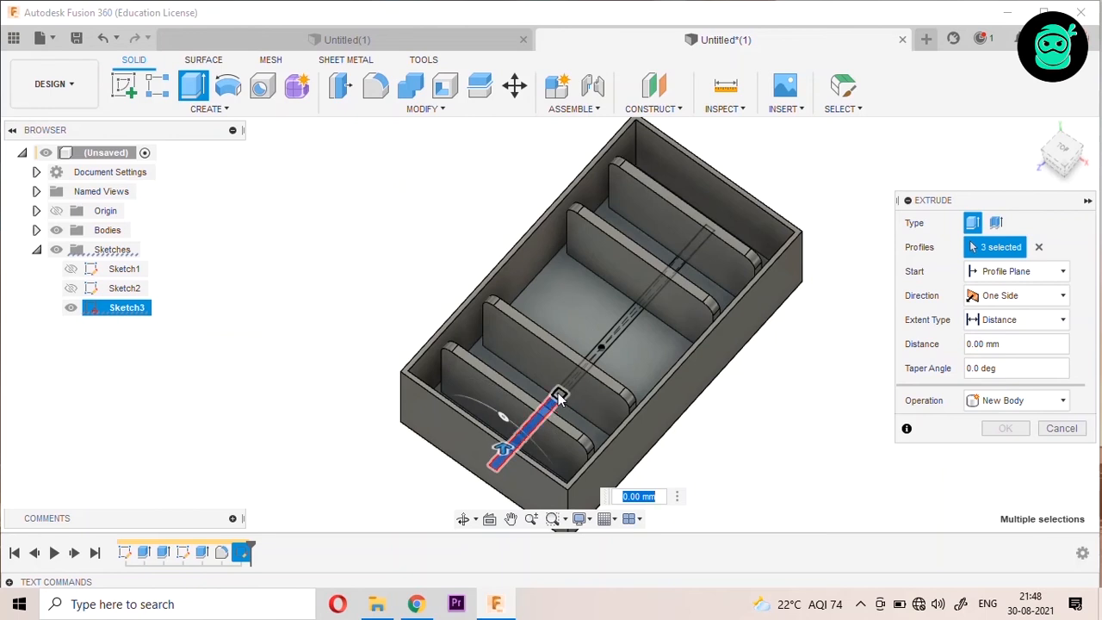
pyautogui.click(559, 395)
pyautogui.click(601, 347)
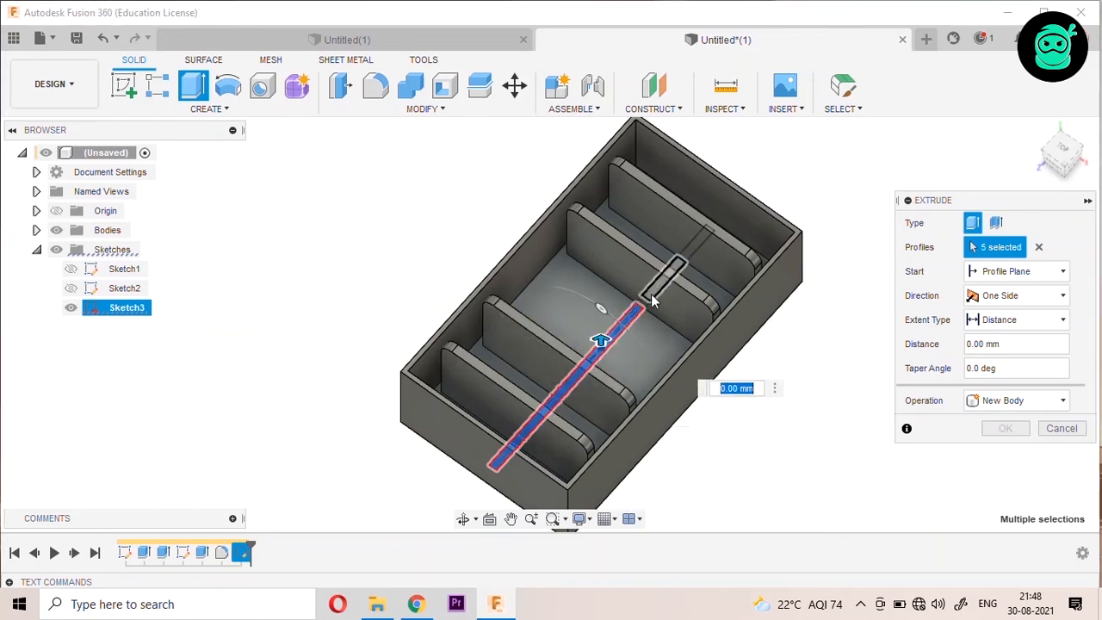
pyautogui.click(652, 301)
pyautogui.click(648, 303)
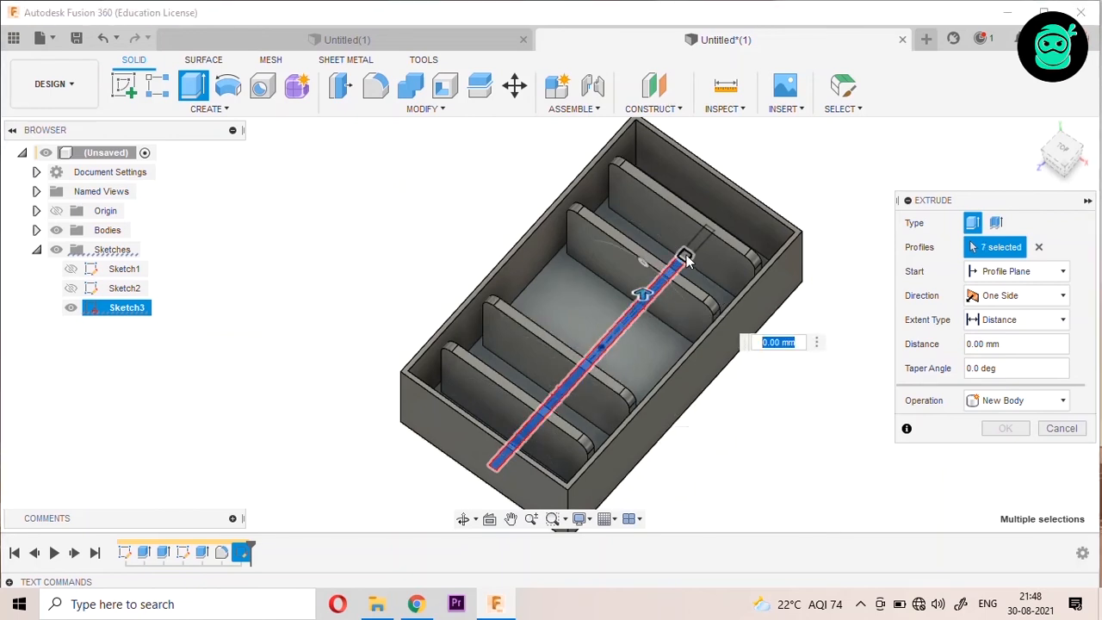
pyautogui.click(686, 257)
pyautogui.click(693, 254)
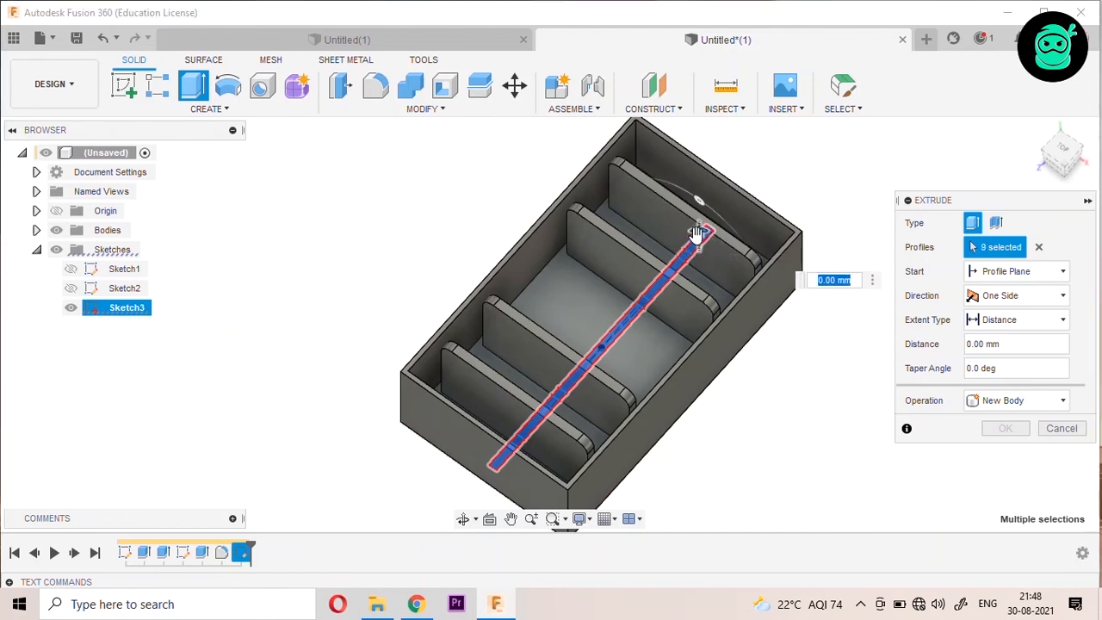
# Step: Extrude the nine selected central wall segments 70 mm upward and join them to the box
pyautogui.moveTo(698, 233); pyautogui.dragTo(699, 176)
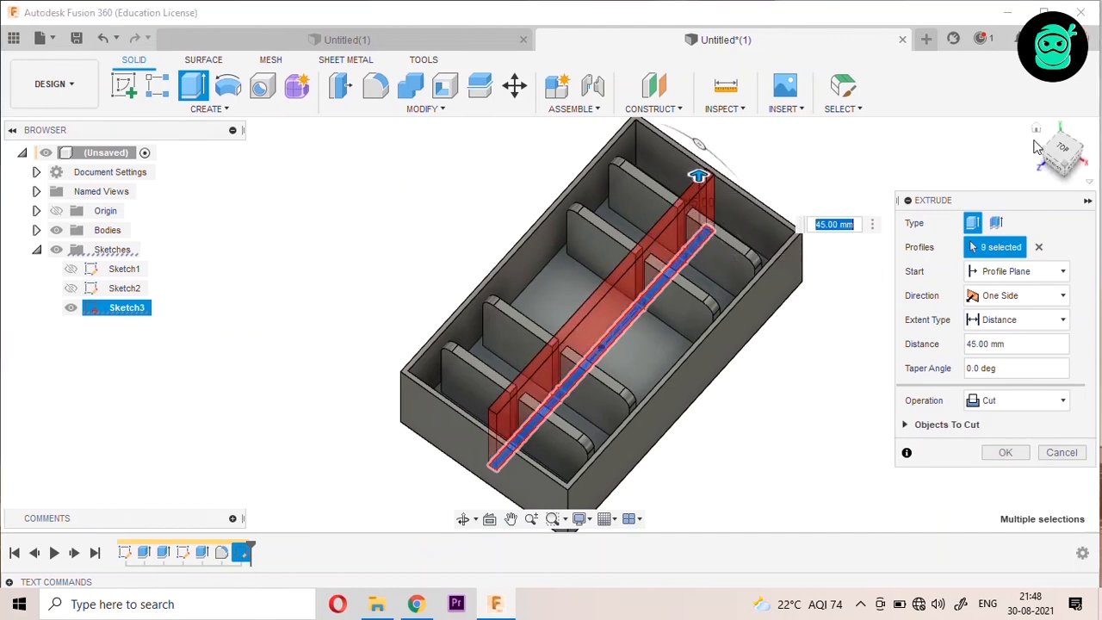
pyautogui.click(1077, 166)
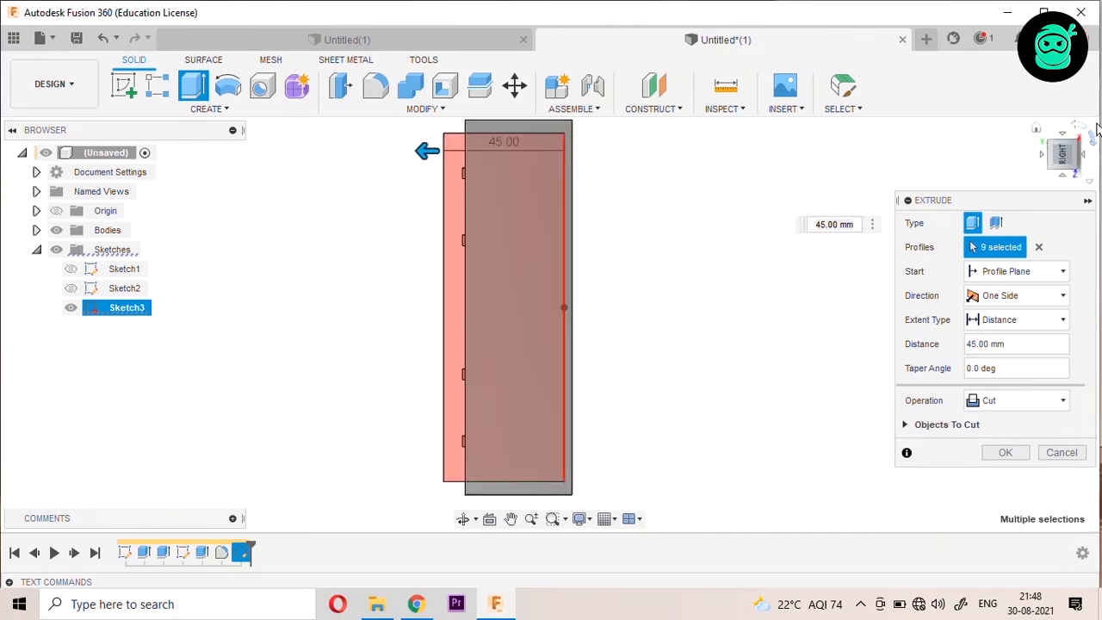
pyautogui.click(1093, 139)
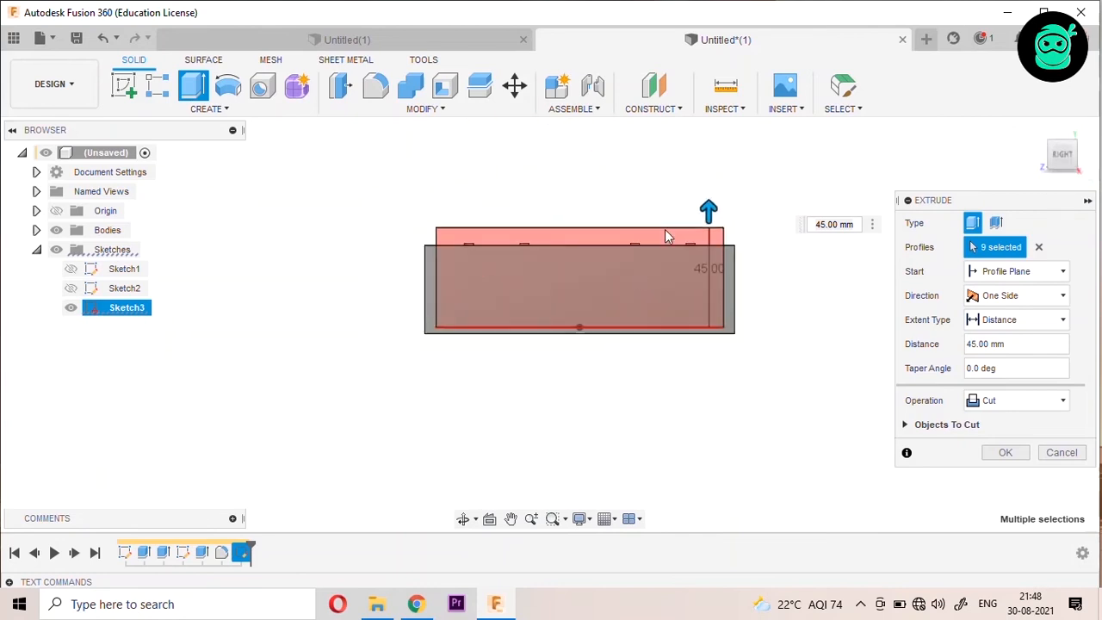
pyautogui.moveTo(706, 208); pyautogui.dragTo(708, 153)
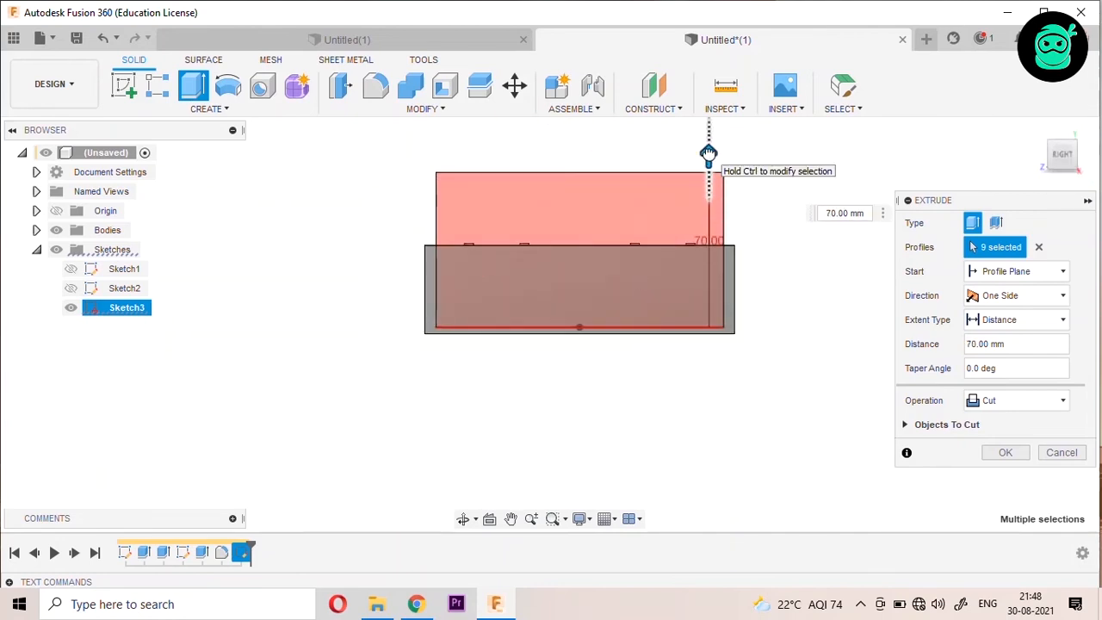
pyautogui.scroll(4, 708, 154)
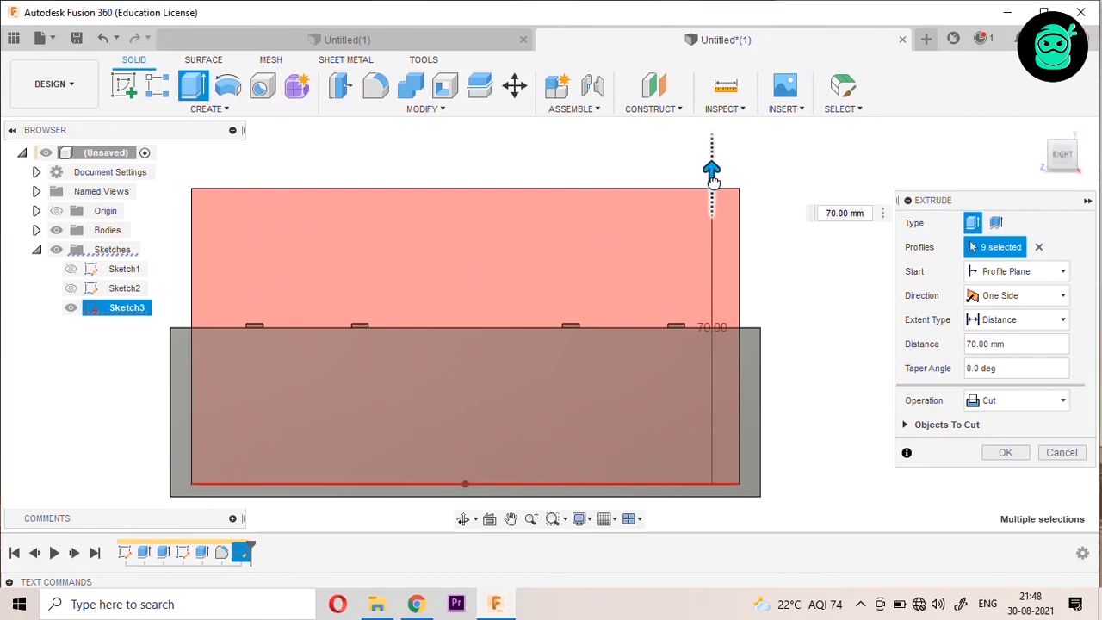
pyautogui.click(1012, 402)
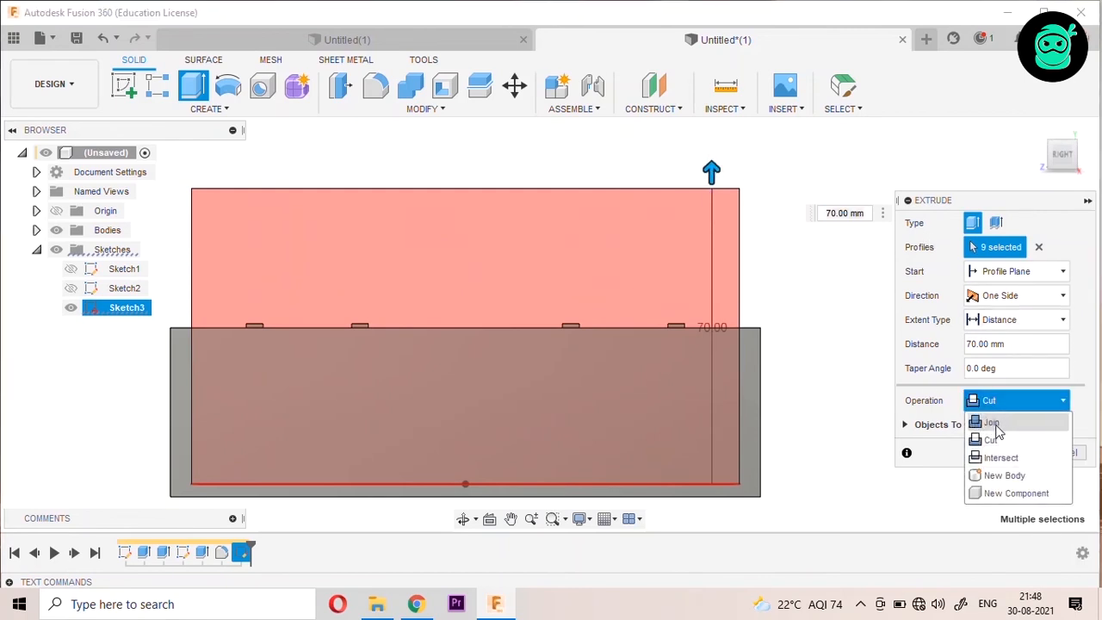
pyautogui.click(1002, 423)
pyautogui.click(1000, 434)
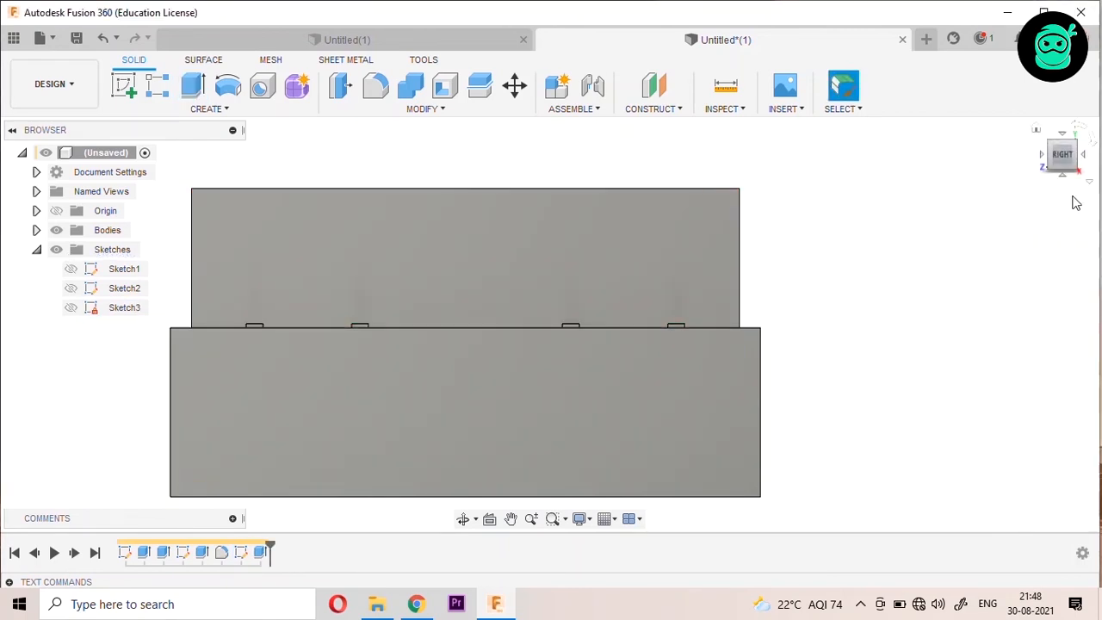
# Step: Fillet the two upper end corner edges of the central wall with a 20 mm radius
pyautogui.click(1062, 158)
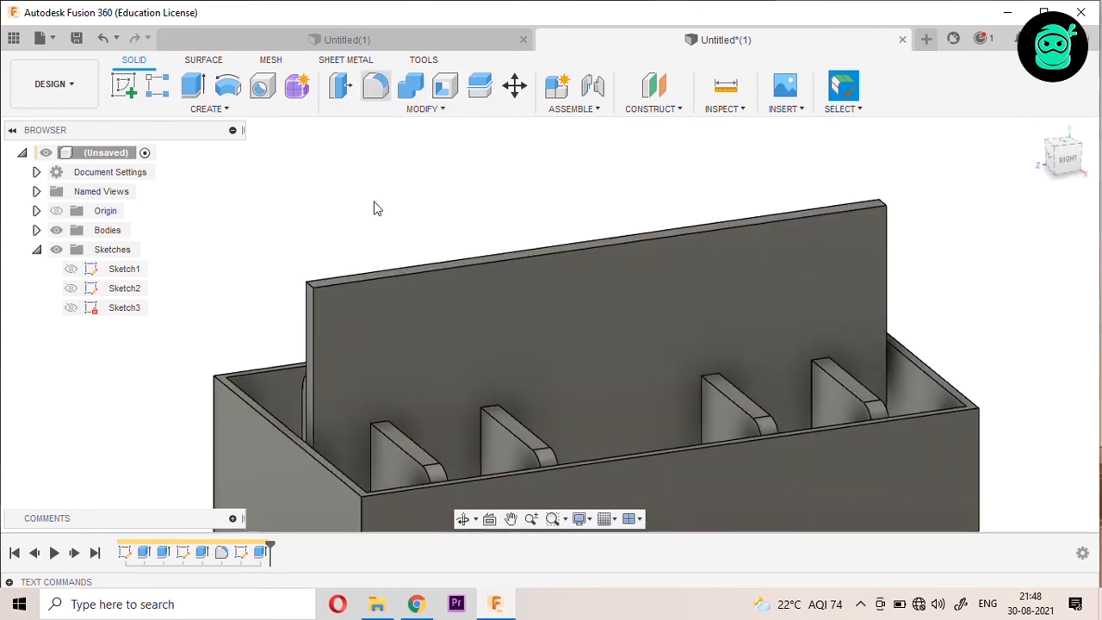
pyautogui.scroll(5, 319, 296)
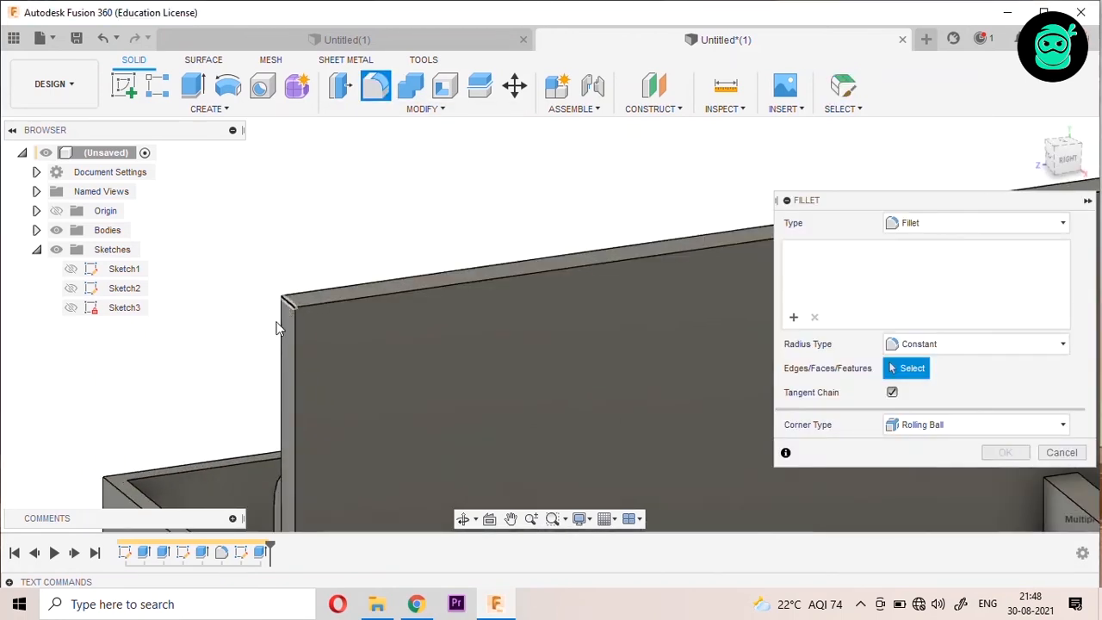
pyautogui.click(288, 303)
pyautogui.scroll(-5, 221, 367)
pyautogui.scroll(3, 618, 240)
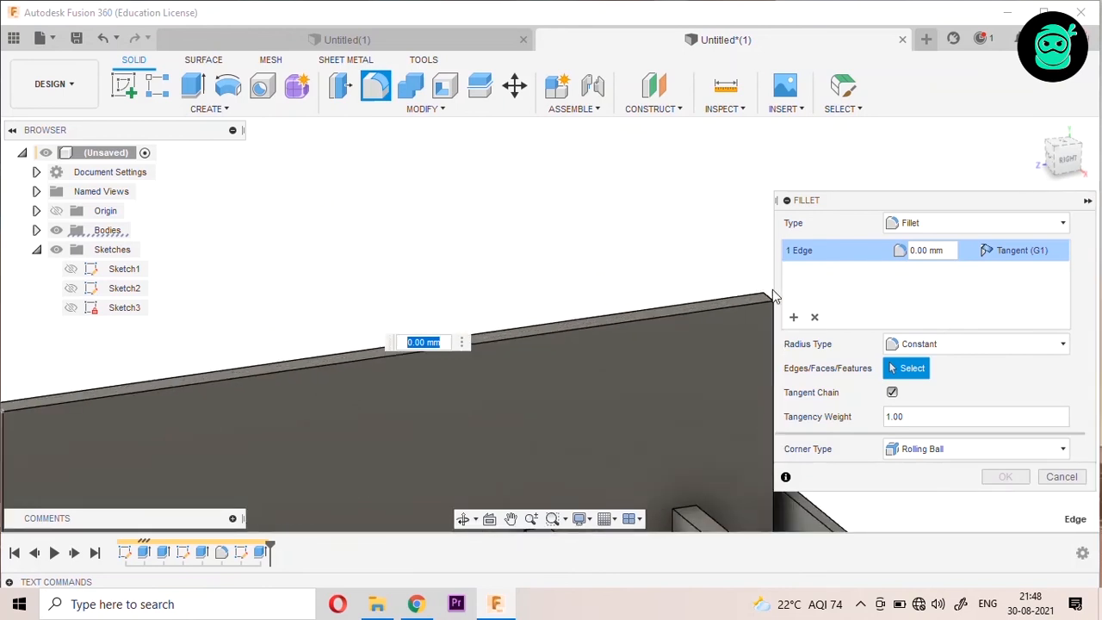
pyautogui.click(770, 297)
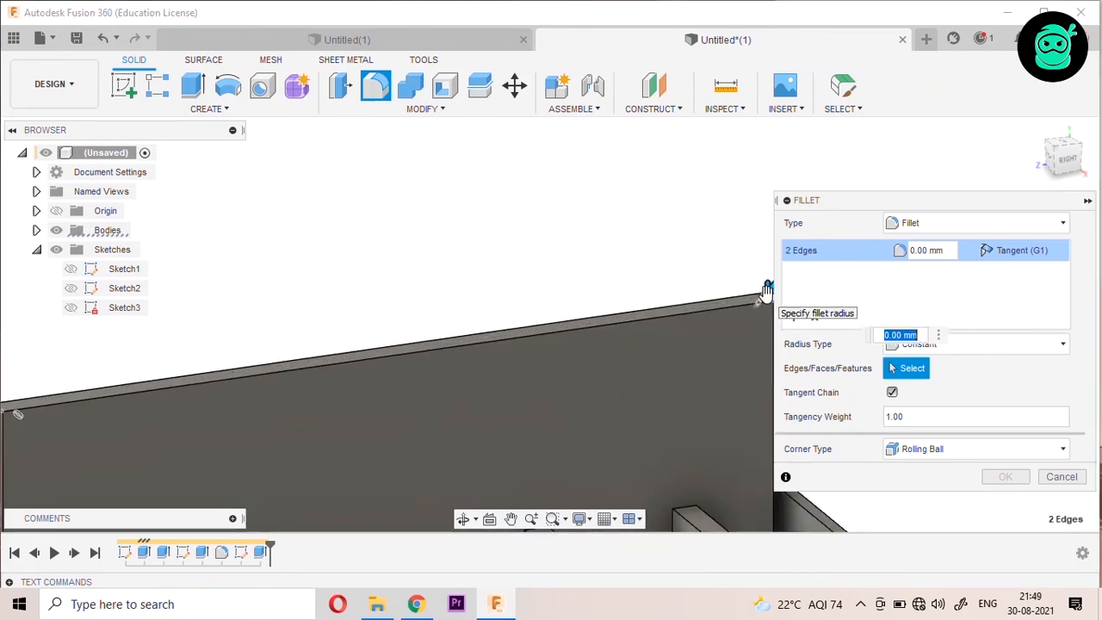
pyautogui.press('Return')
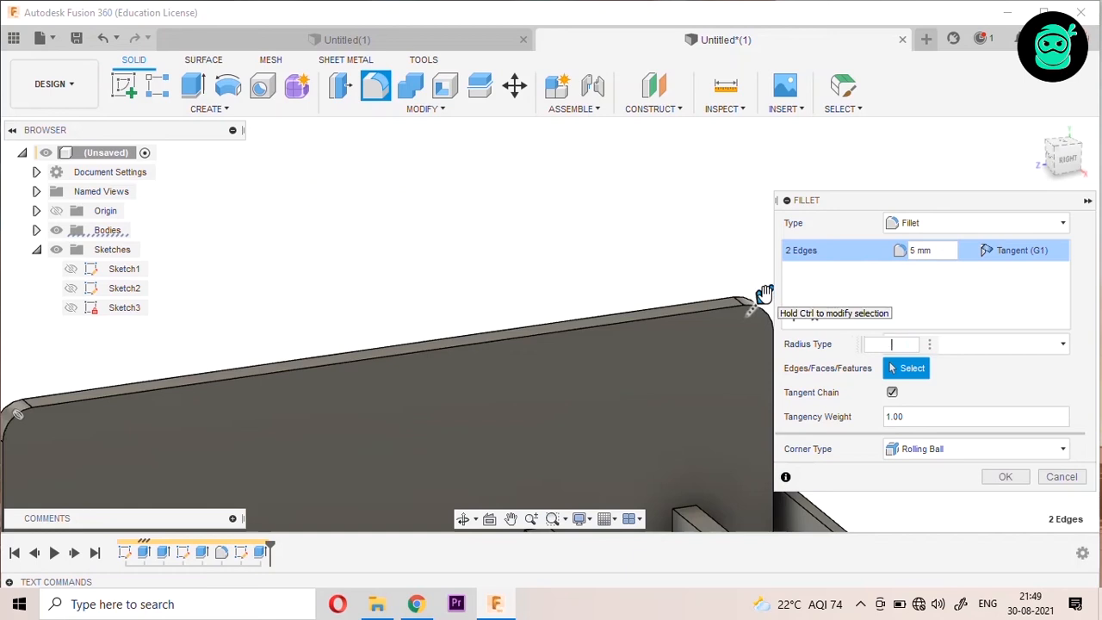
pyautogui.write('20')
pyautogui.press('Return')
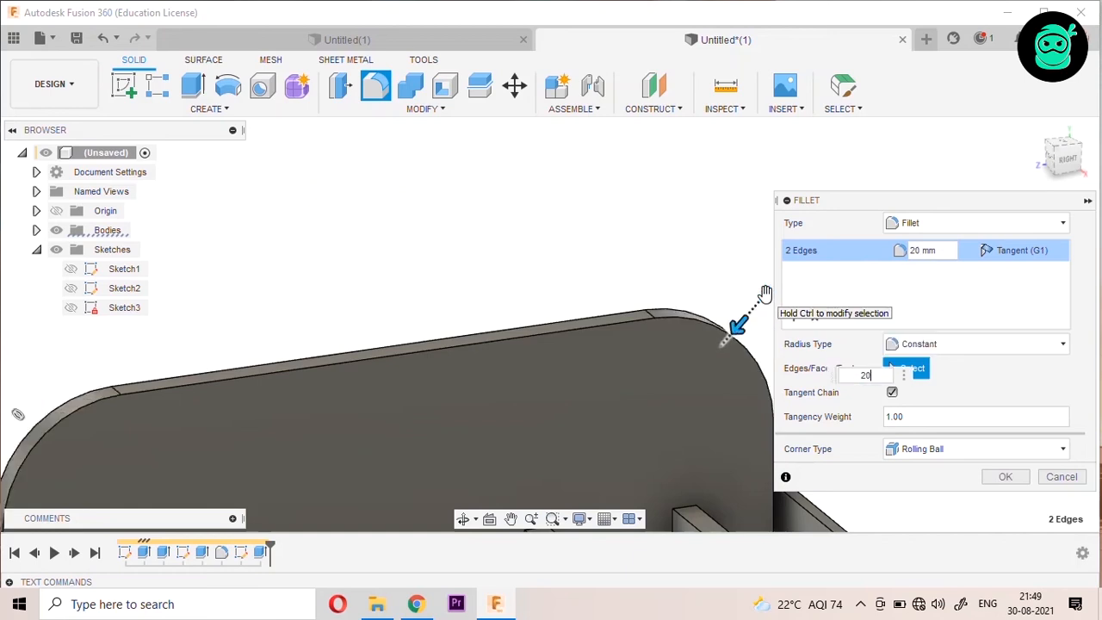
pyautogui.scroll(-5, 766, 293)
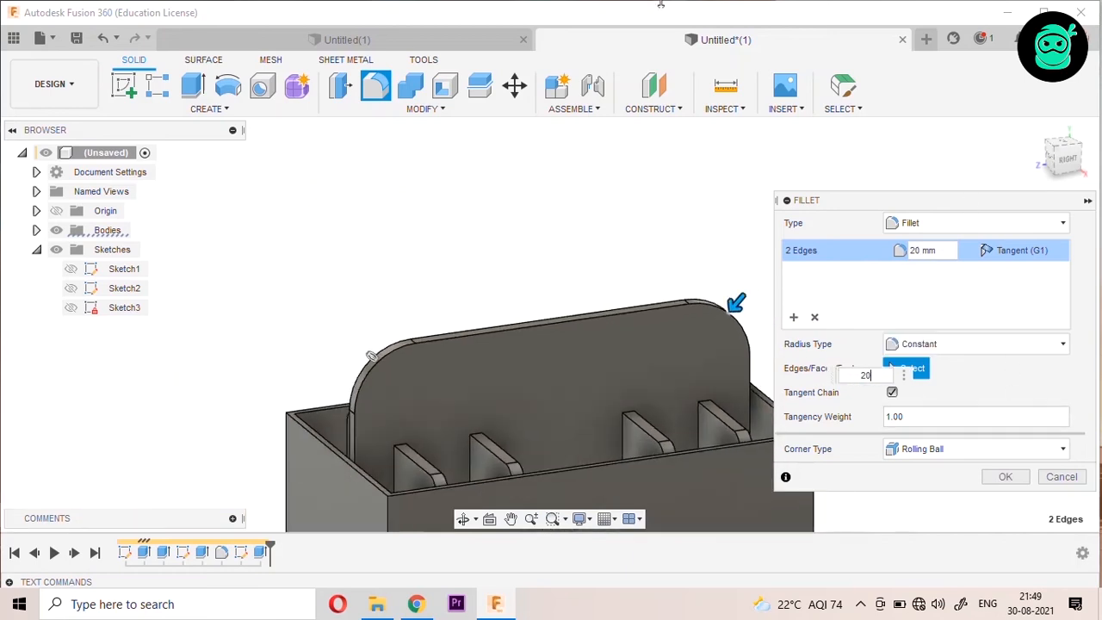
pyautogui.click(1006, 476)
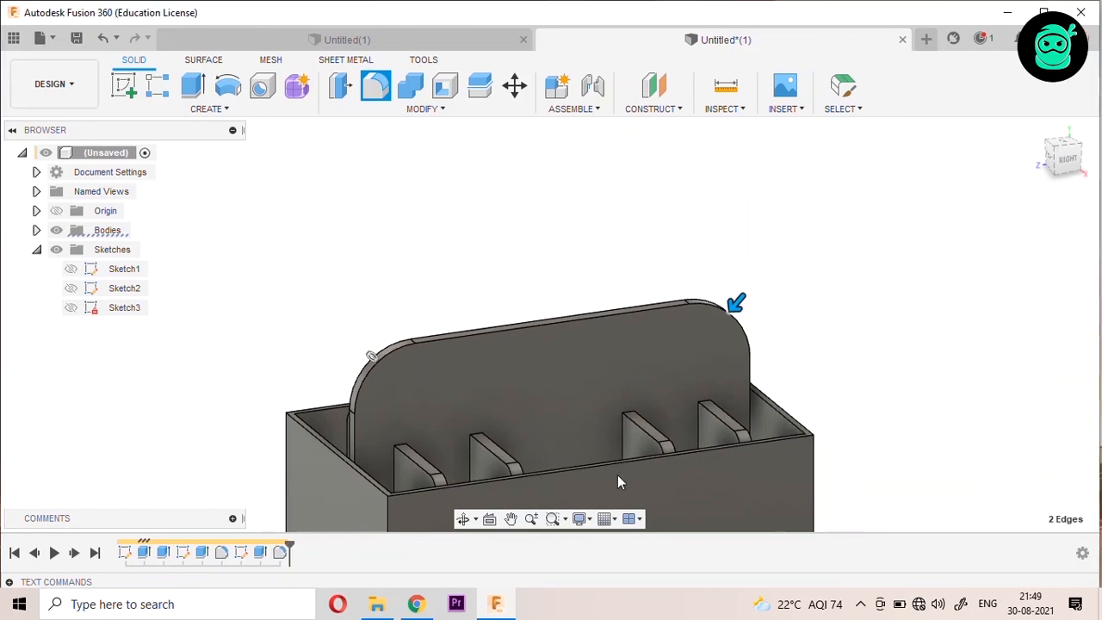
# Step: Sketch a horizontal center point slot on the central wall's side face, 9 mm wide and 40 mm from center to arc center, and finish the sketch
pyautogui.click(437, 357)
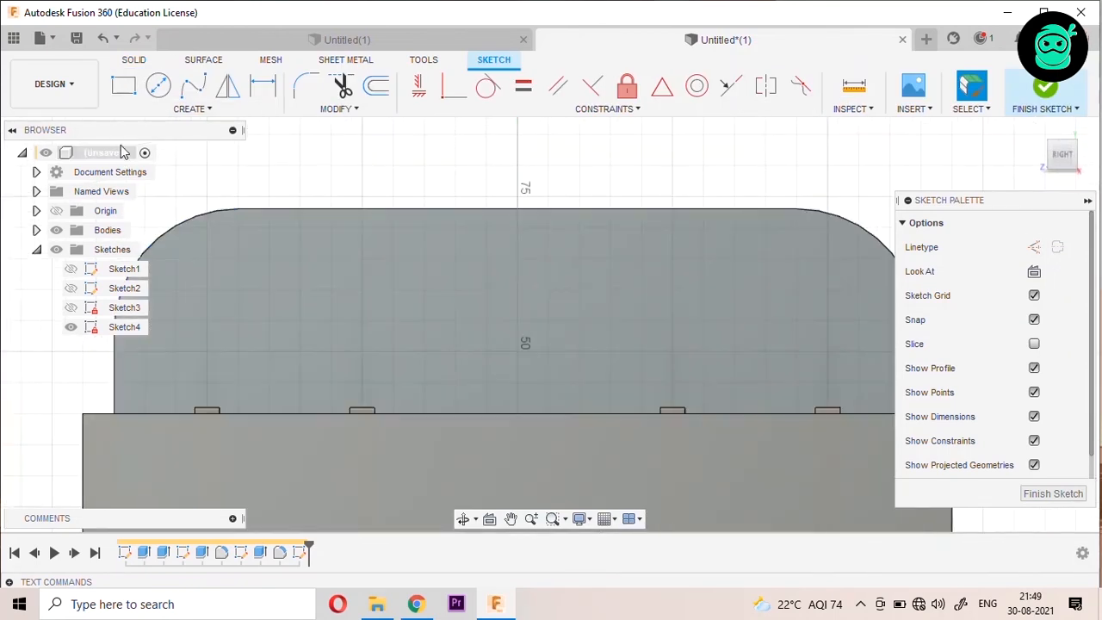
pyautogui.click(184, 110)
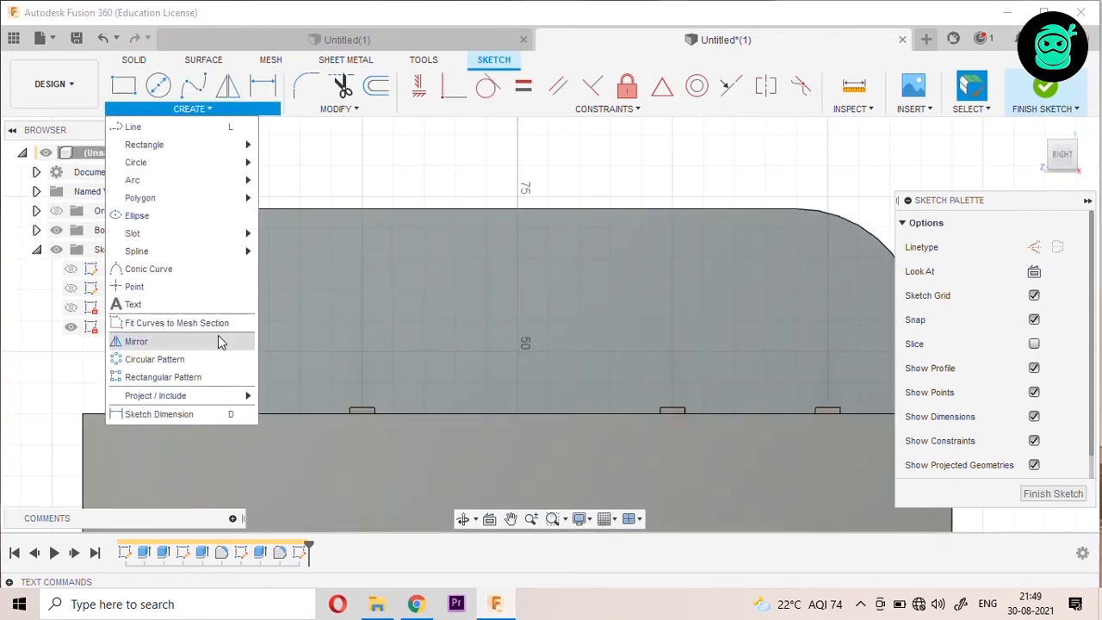
pyautogui.moveTo(209, 233)
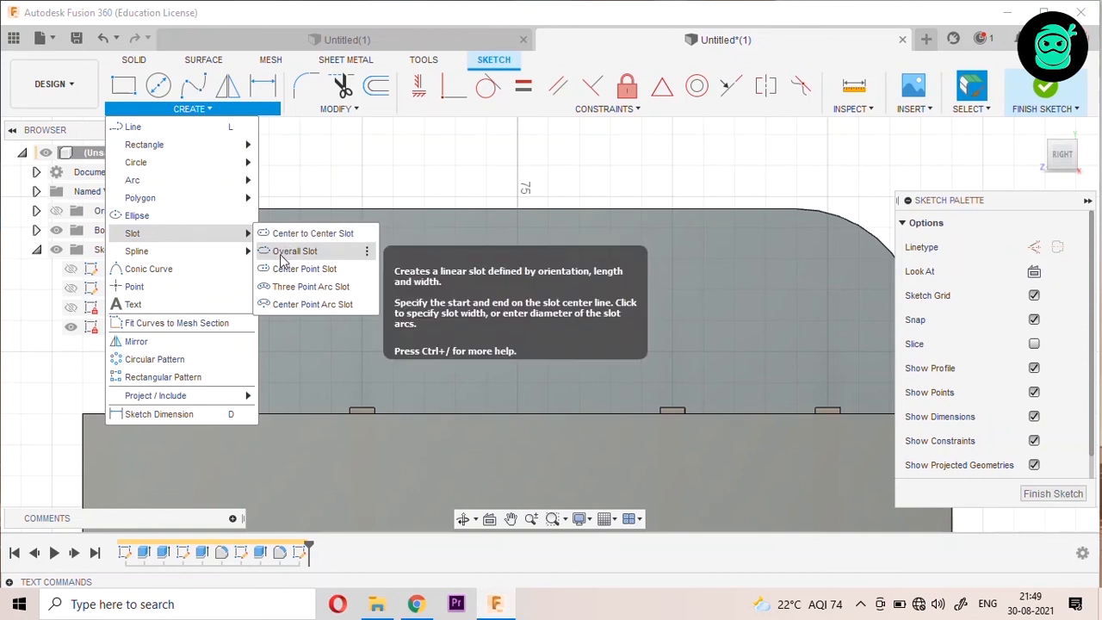
pyautogui.click(288, 250)
pyautogui.click(518, 289)
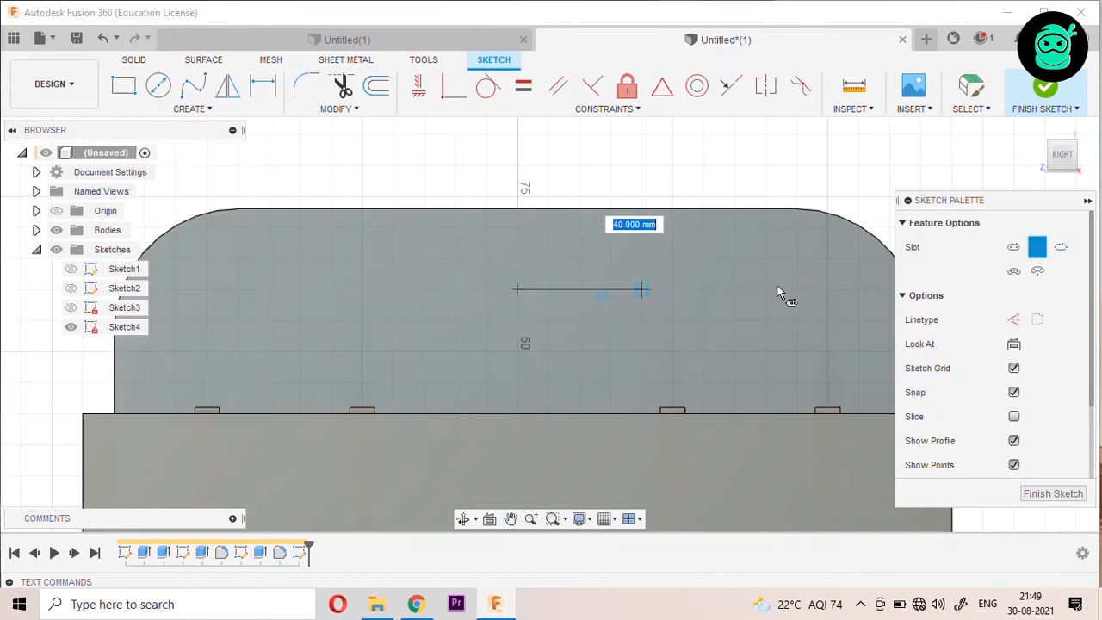
pyautogui.click(768, 291)
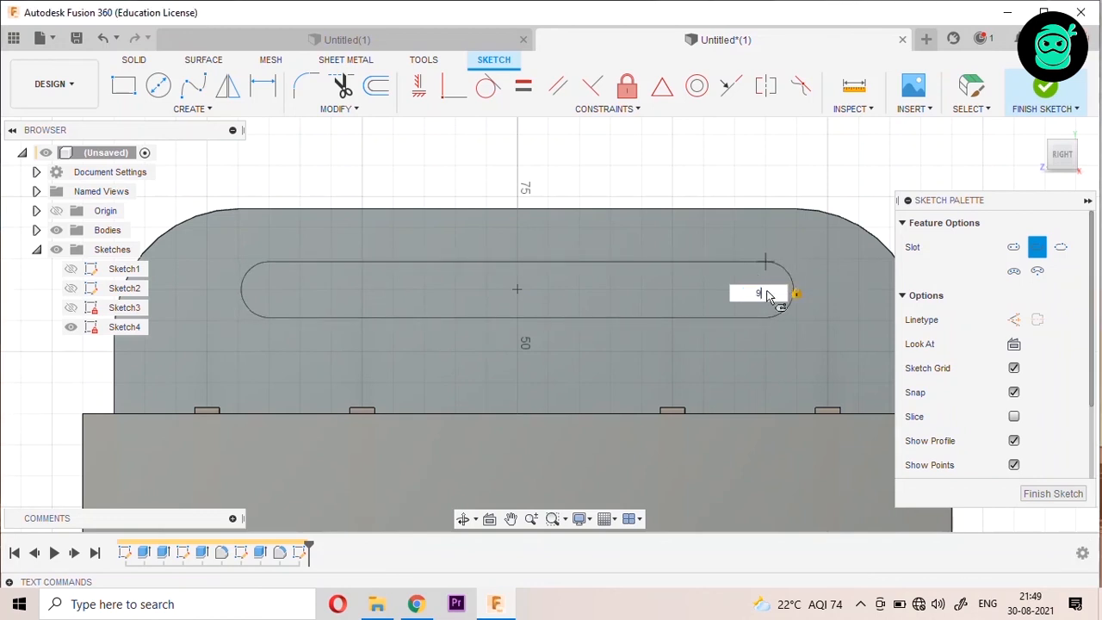
pyautogui.click(1032, 495)
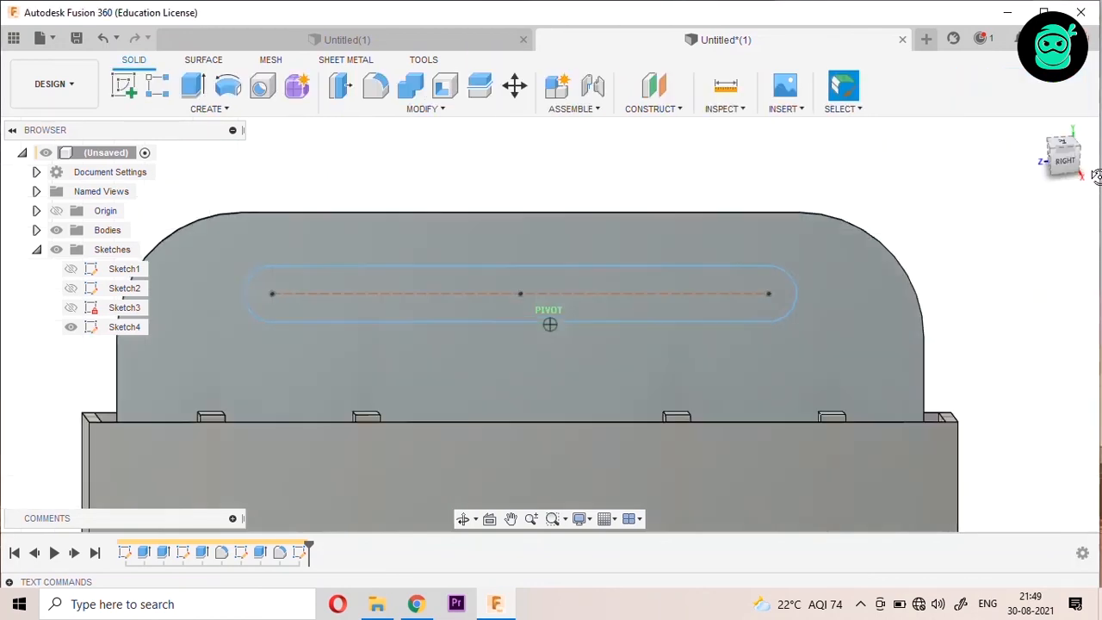
# Step: Extrude the slot profile -55 mm as a cut through the central wall to form the handle opening
pyautogui.click(1061, 157)
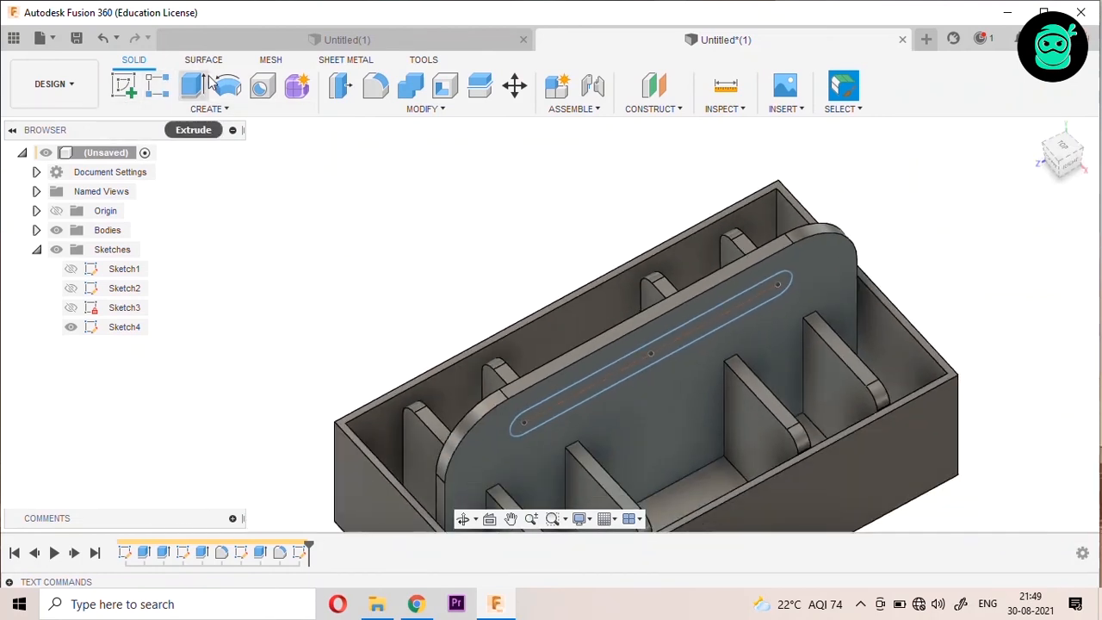
pyautogui.click(193, 86)
pyautogui.click(618, 376)
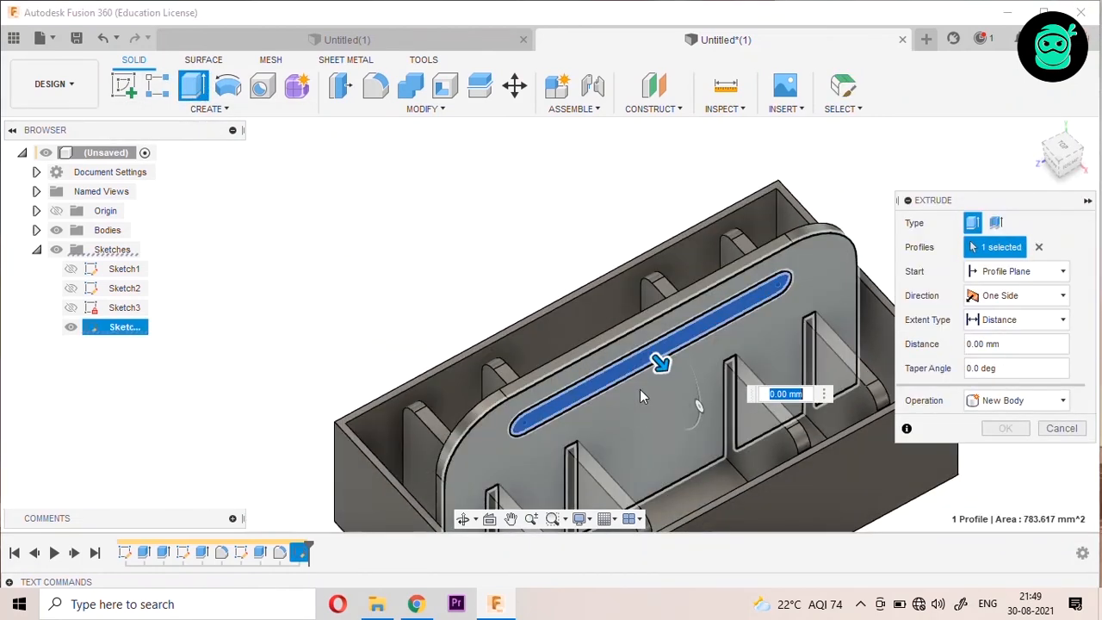
pyautogui.moveTo(659, 366); pyautogui.dragTo(517, 211)
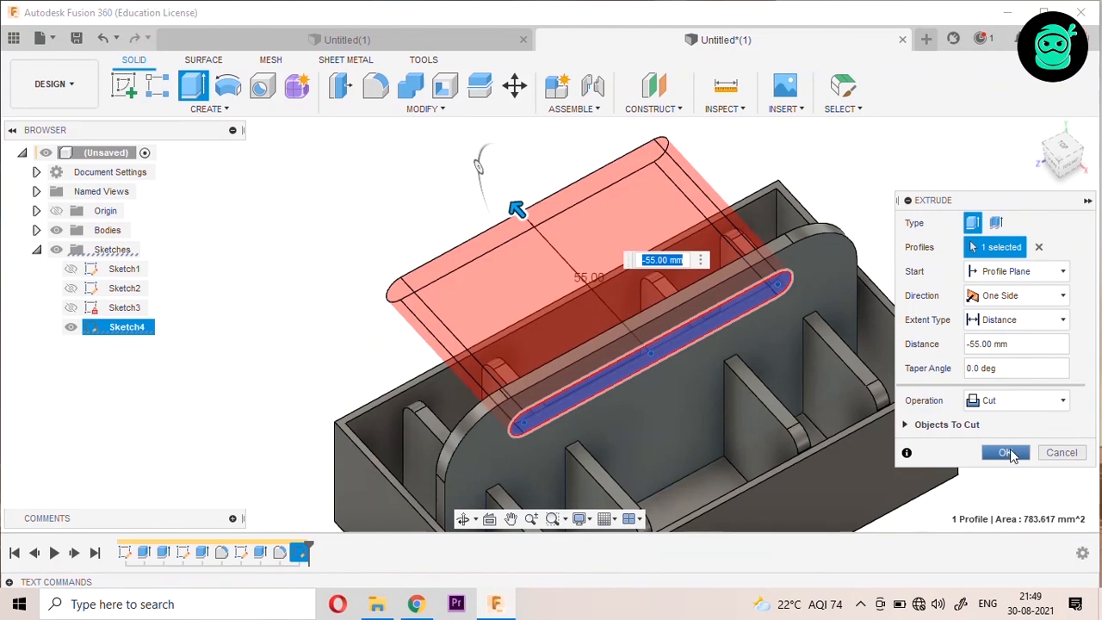
pyautogui.click(1013, 457)
# Step: Inspect the divided box and its handle opening from the side and from angled views
pyautogui.scroll(-5, 570, 245)
pyautogui.scroll(3, 609, 417)
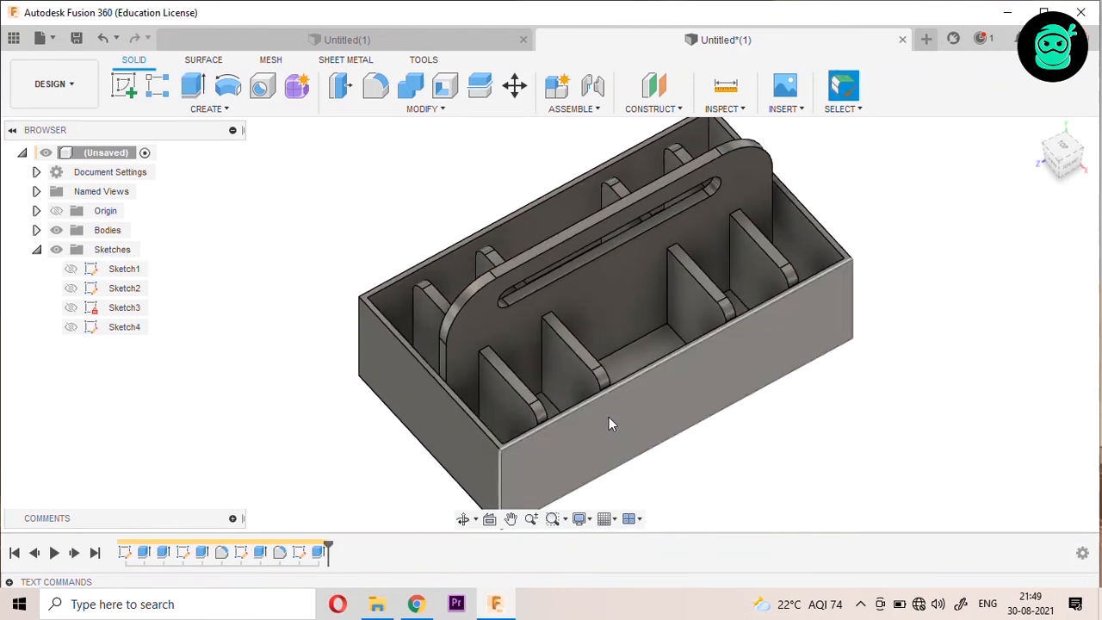
pyautogui.scroll(2, 608, 423)
pyautogui.scroll(-3, 519, 453)
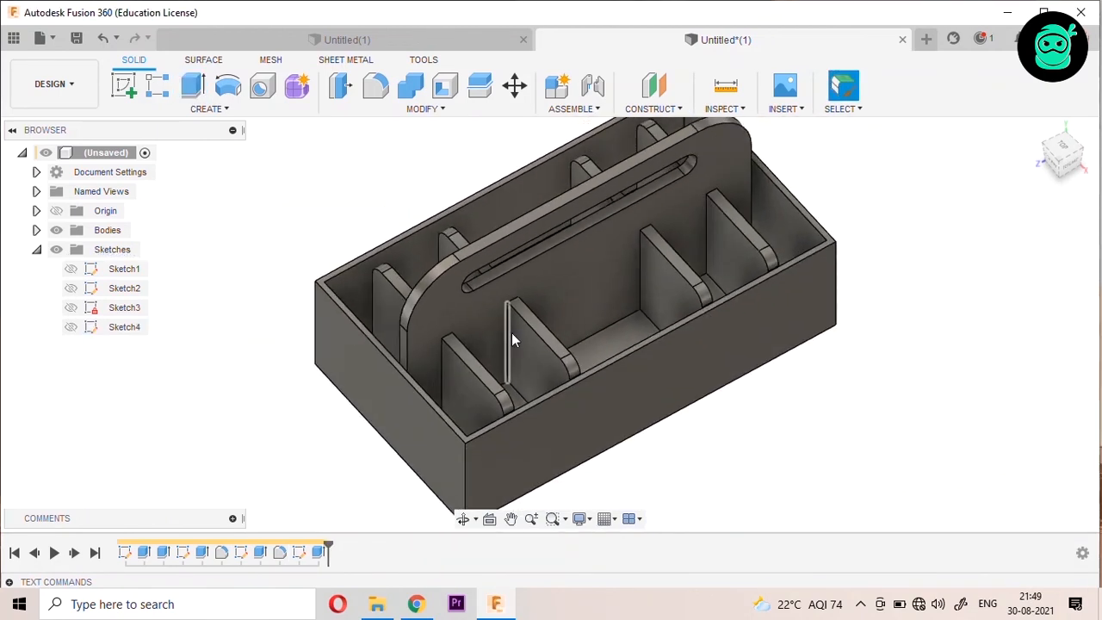
pyautogui.scroll(-1, 512, 333)
pyautogui.click(1076, 171)
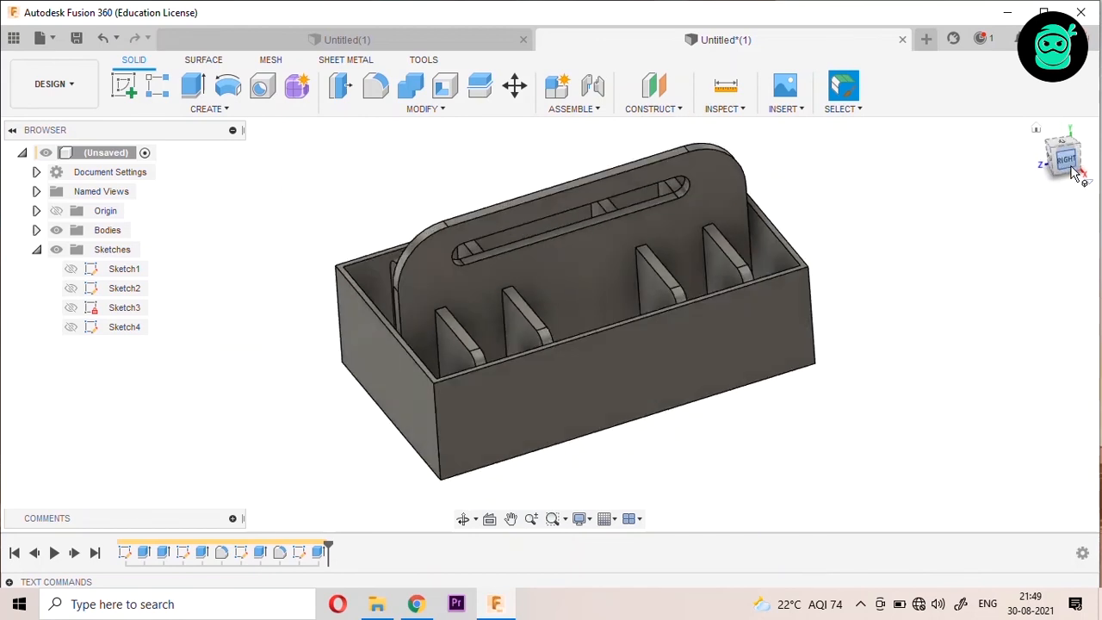
pyautogui.scroll(2, 574, 284)
pyautogui.scroll(-1, 841, 307)
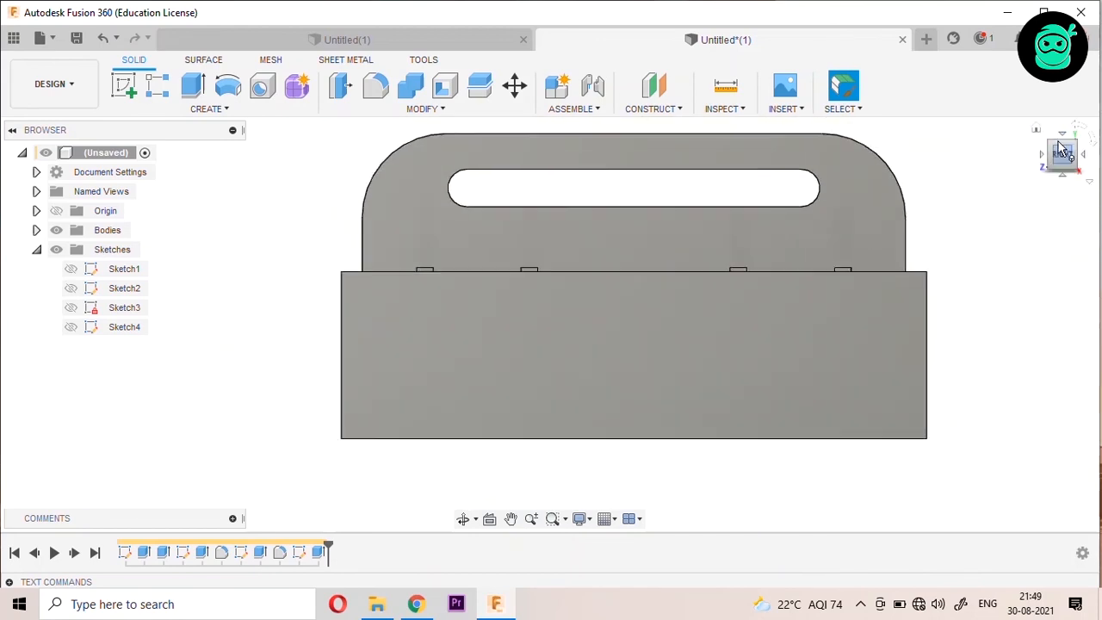
pyautogui.keyDown('shift'); pyautogui.moveTo(550, 324); pyautogui.dragTo(624, 249, button='middle'); pyautogui.keyUp('shift')
pyautogui.scroll(-2, 622, 250)
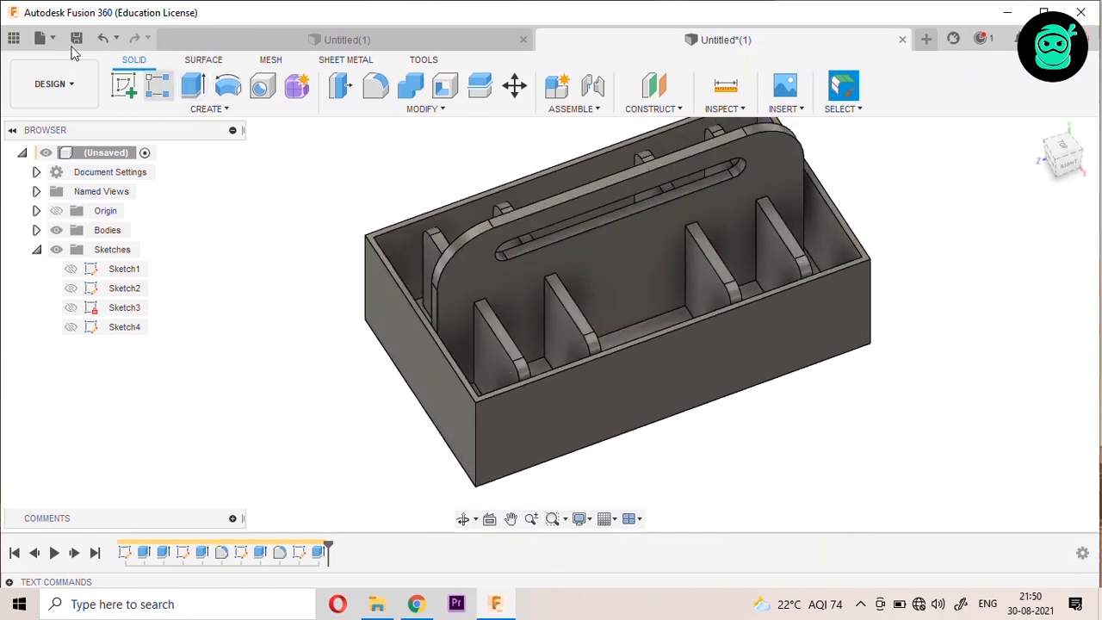